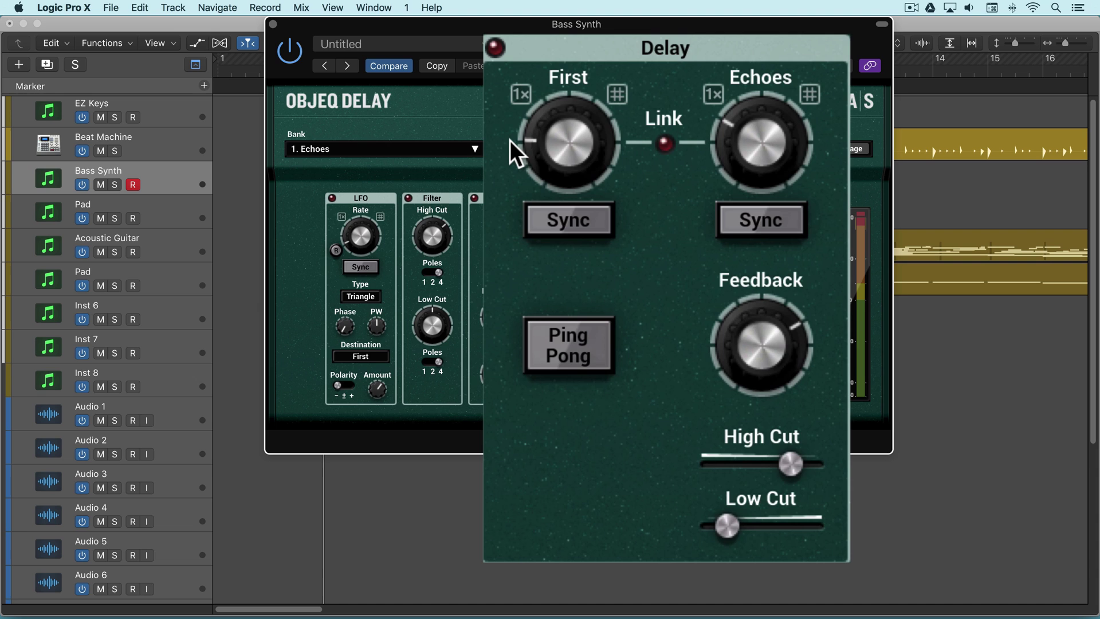
Lengthen the First and Echoes delay times and adjust the feedback level.
{"action": "left_click_drag", "start_coordinate": [510, 144], "coordinate": [546, 142]}
{"action": "left_click_drag", "start_coordinate": [765, 155], "coordinate": [765, 135]}
{"action": "mouse_move", "coordinate": [753, 334]}
{"action": "left_mouse_down"}
{"action": "mouse_move", "coordinate": [753, 346]}
{"action": "mouse_move", "coordinate": [753, 334]}
{"action": "left_mouse_up"}
Link Echoes to First at .250s and sync both times to the project tempo.
{"action": "left_click", "coordinate": [662, 141]}
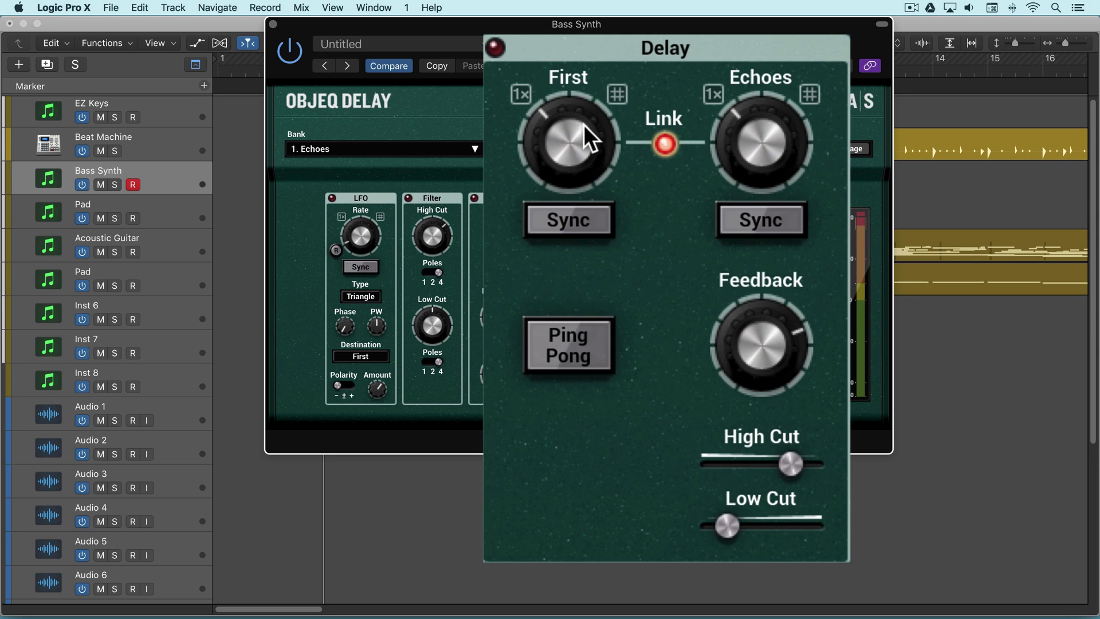
{"action": "left_click_drag", "start_coordinate": [584, 125], "coordinate": [583, 109]}
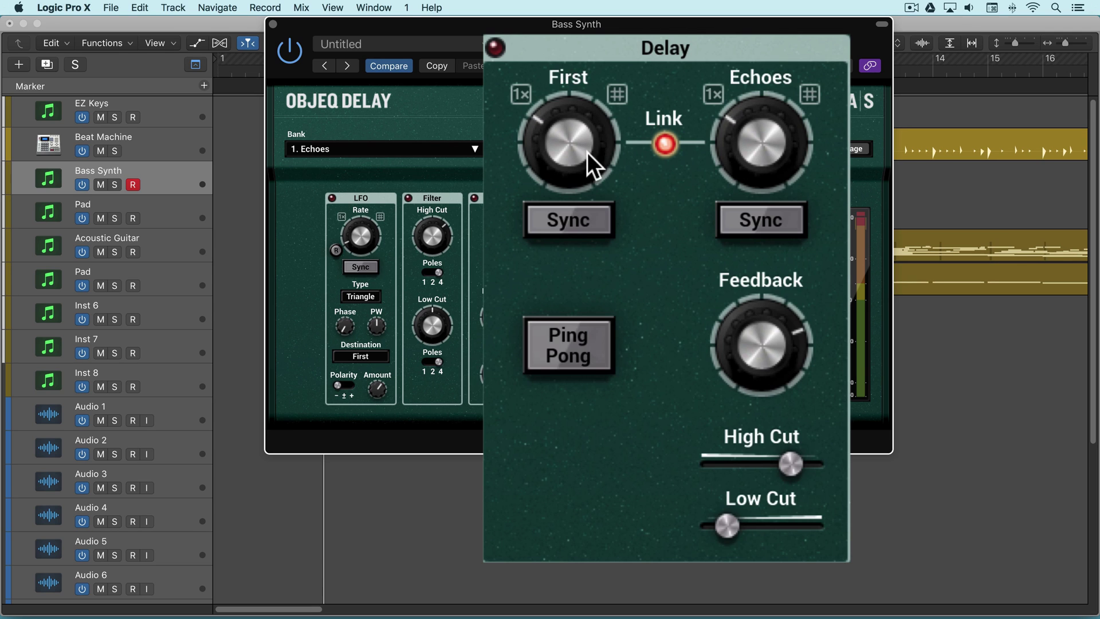
{"action": "left_click", "coordinate": [566, 219]}
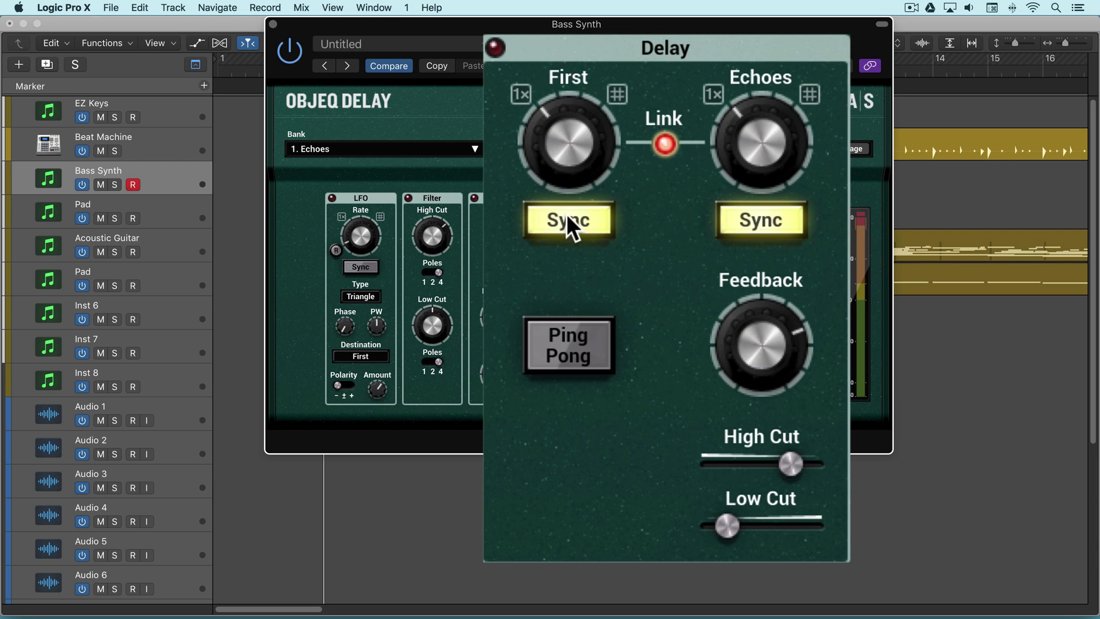
Audition note values for the First delay, from dotted eighth and quarter to sixteenth triplet.
{"action": "left_click_drag", "start_coordinate": [570, 128], "coordinate": [594, 118]}
{"action": "left_click", "coordinate": [619, 93]}
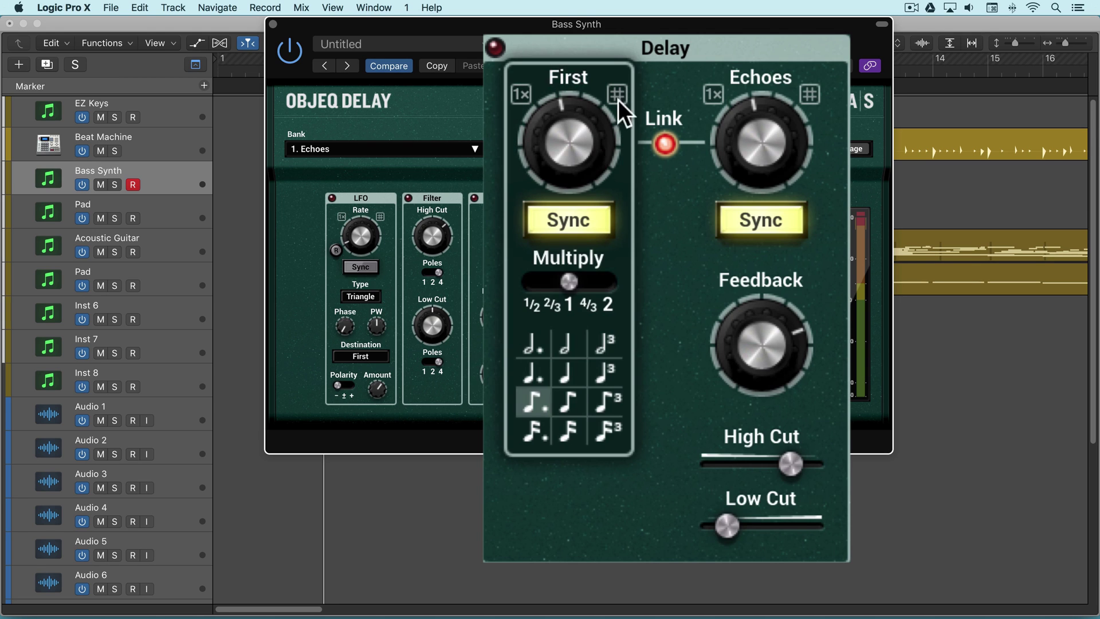
{"action": "left_click", "coordinate": [565, 372]}
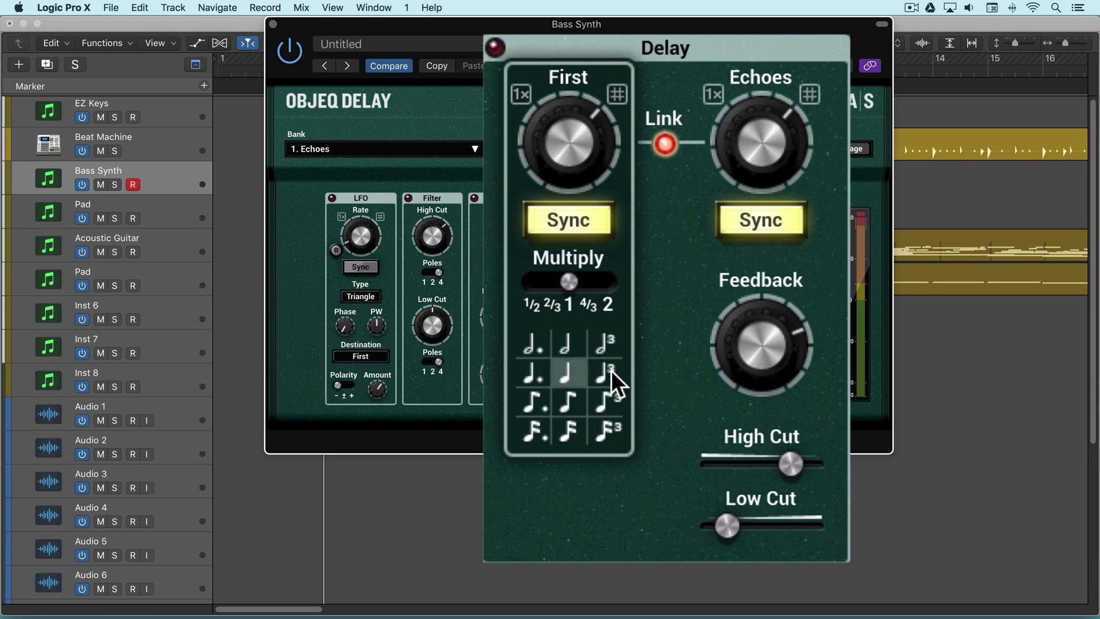
{"action": "left_click", "coordinate": [611, 371]}
{"action": "left_click", "coordinate": [611, 402]}
{"action": "left_click", "coordinate": [609, 428]}
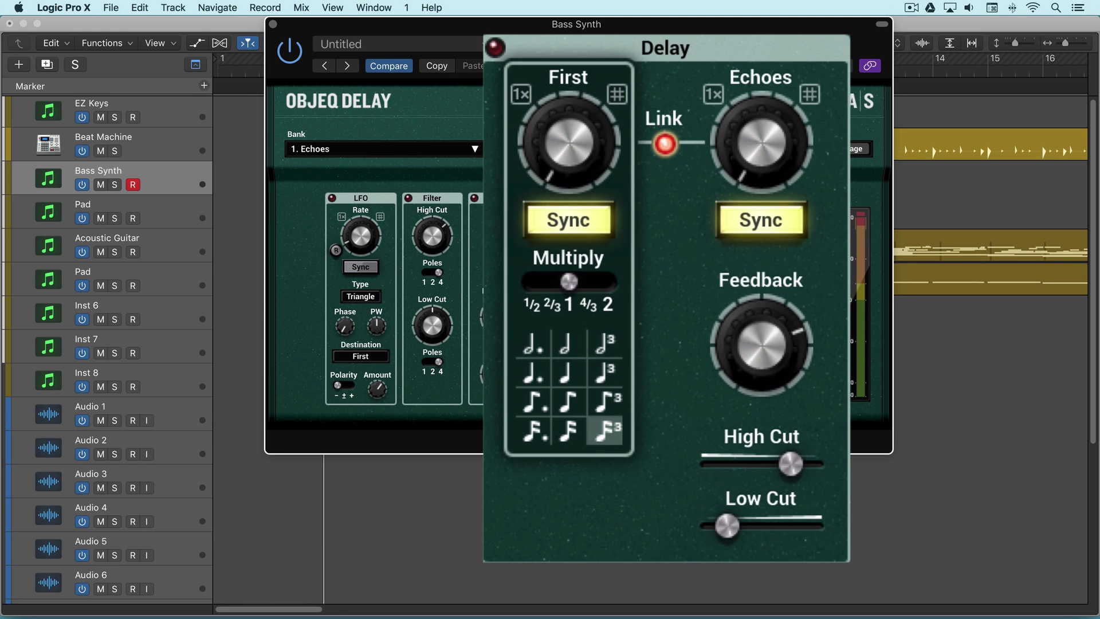
Try halving with the multiplier, return it to 1x, and settle on a dotted-quarter note.
{"action": "left_click_drag", "start_coordinate": [569, 281], "coordinate": [531, 281]}
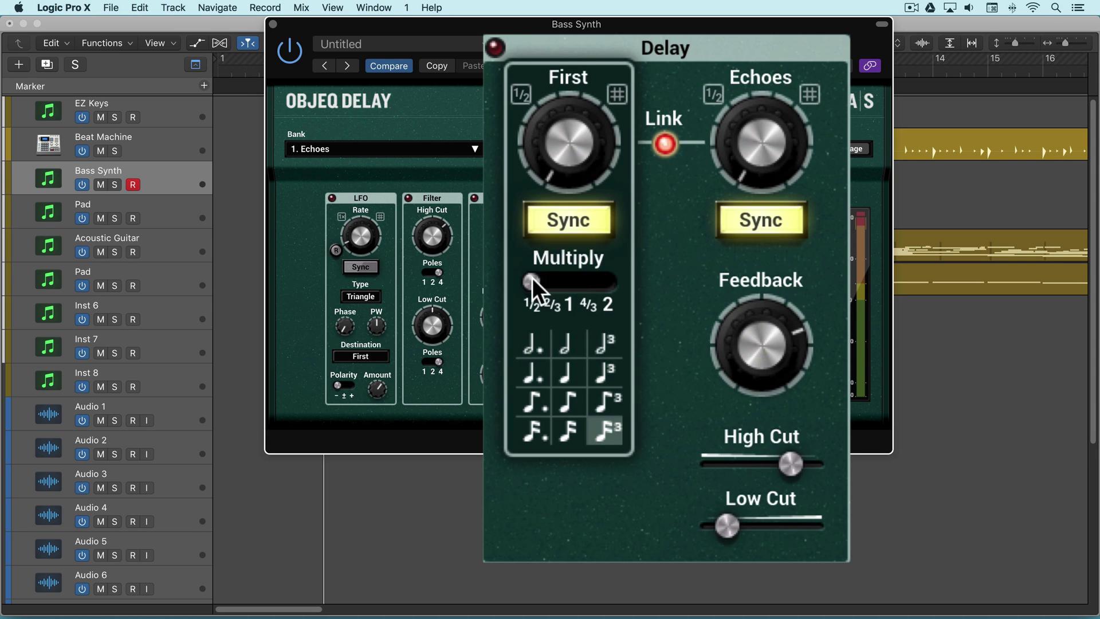
{"action": "left_click_drag", "start_coordinate": [532, 281], "coordinate": [569, 282]}
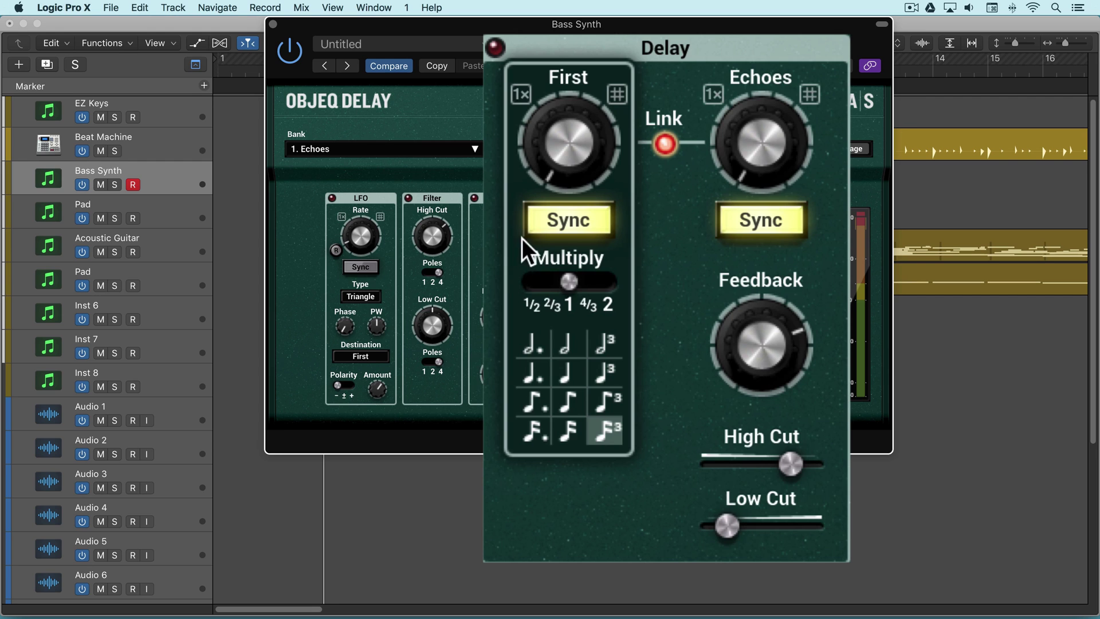
{"action": "left_click", "coordinate": [564, 392]}
{"action": "left_click", "coordinate": [534, 371]}
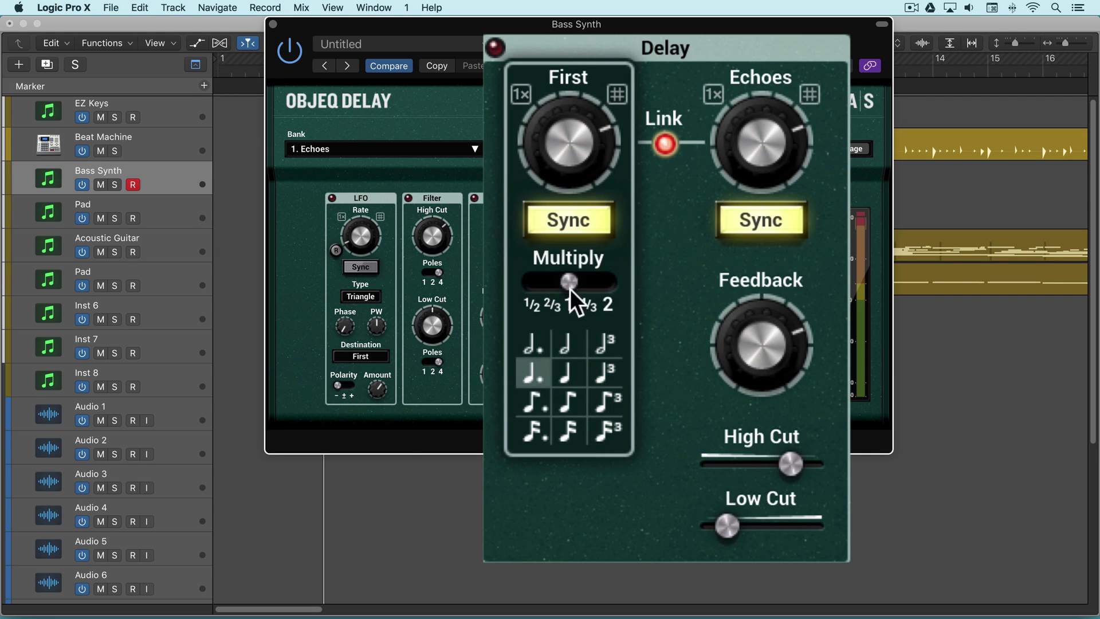
{"action": "left_click", "coordinate": [618, 94]}
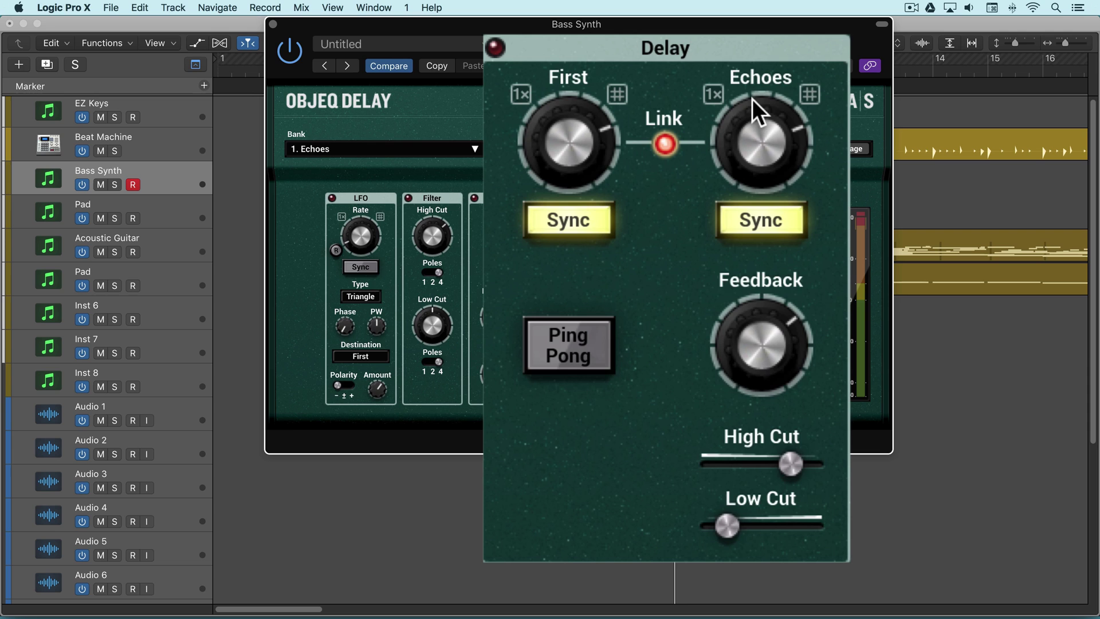
Lower the feedback to about -6.6 dB, auditioning ping-pong before switching it back off.
{"action": "left_click_drag", "start_coordinate": [760, 358], "coordinate": [760, 375]}
{"action": "left_click", "coordinate": [568, 348]}
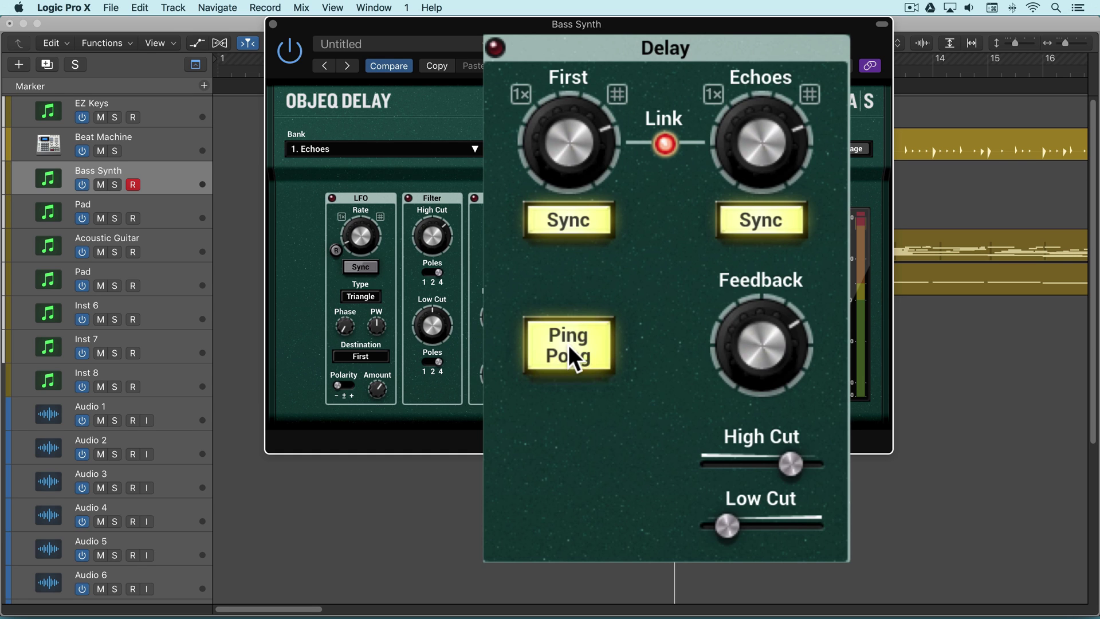
{"action": "left_click", "coordinate": [568, 344]}
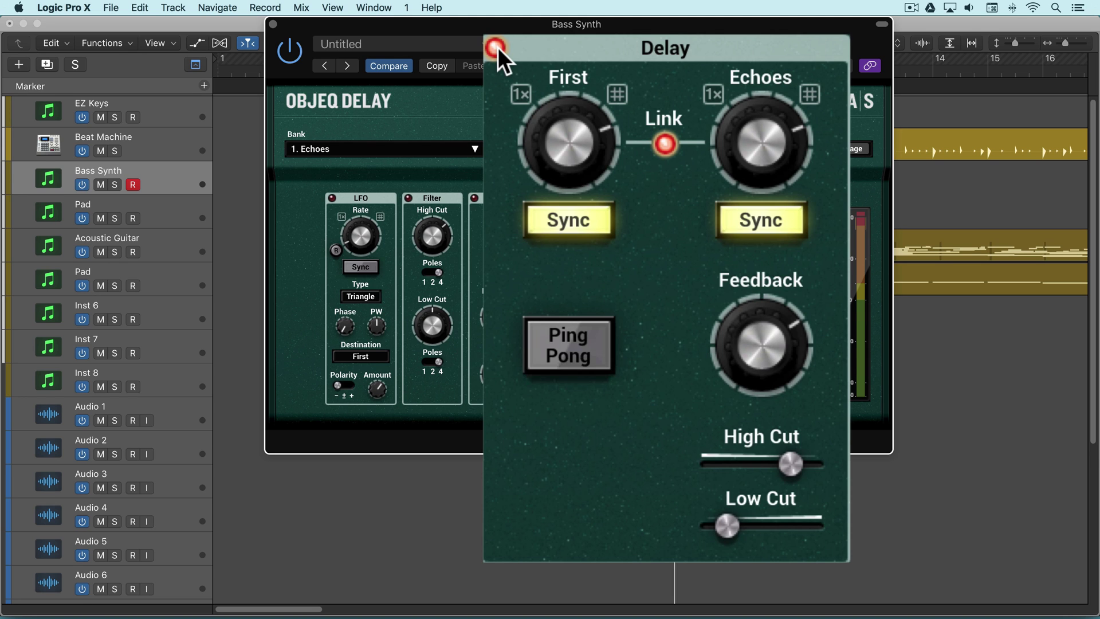
Play the project, shorten the First delay, and switch the delay section back on.
{"action": "key", "text": "space"}
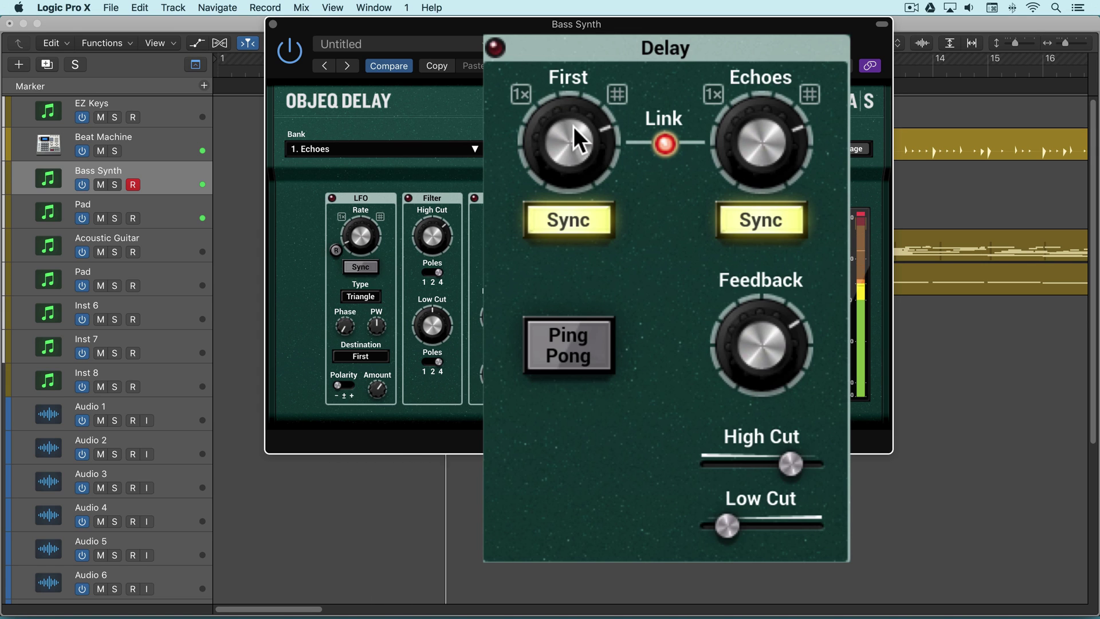
{"action": "left_click_drag", "start_coordinate": [575, 138], "coordinate": [507, 41]}
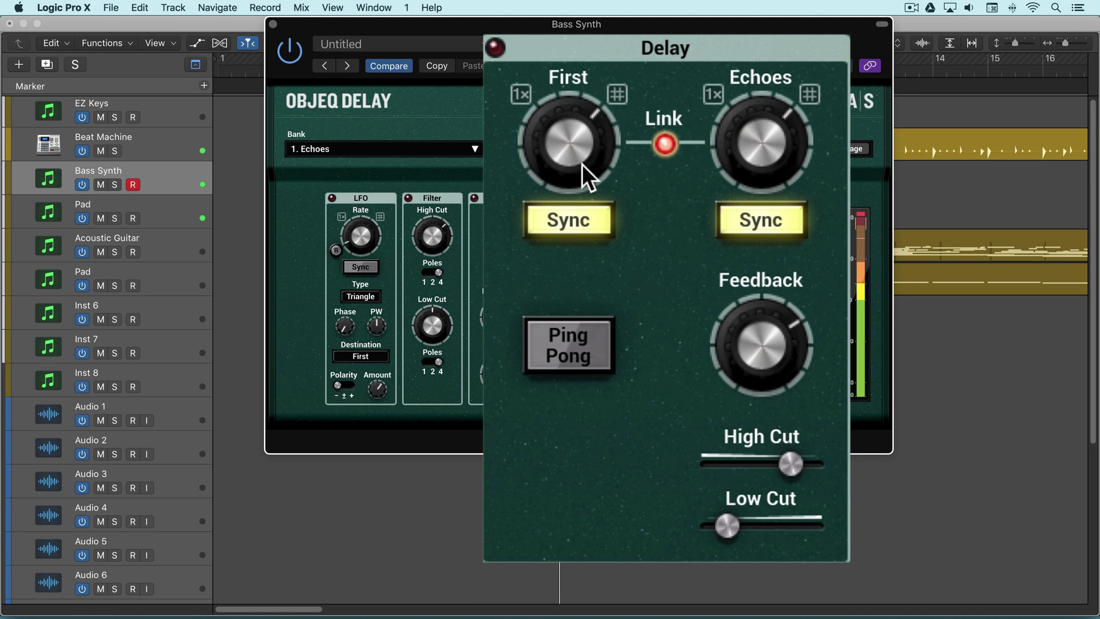
{"action": "left_click", "coordinate": [578, 166]}
{"action": "left_click", "coordinate": [495, 47]}
{"action": "left_click", "coordinate": [495, 46]}
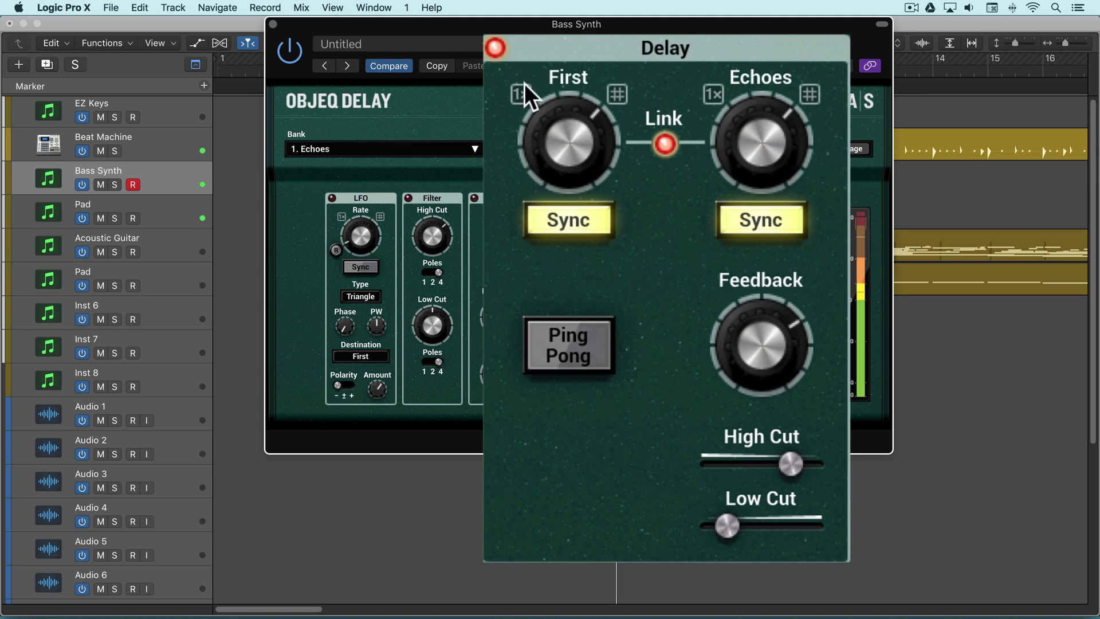
{"action": "left_click", "coordinate": [584, 130]}
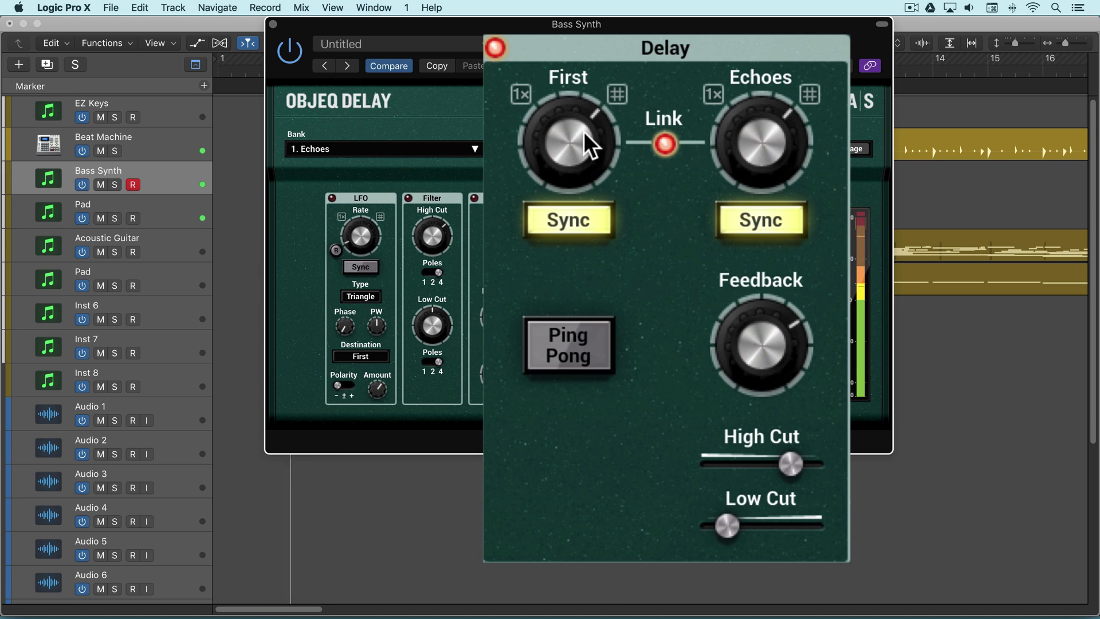
Turn on ping-pong, unlink the delays, and set First to a quarter note.
{"action": "left_click", "coordinate": [566, 344]}
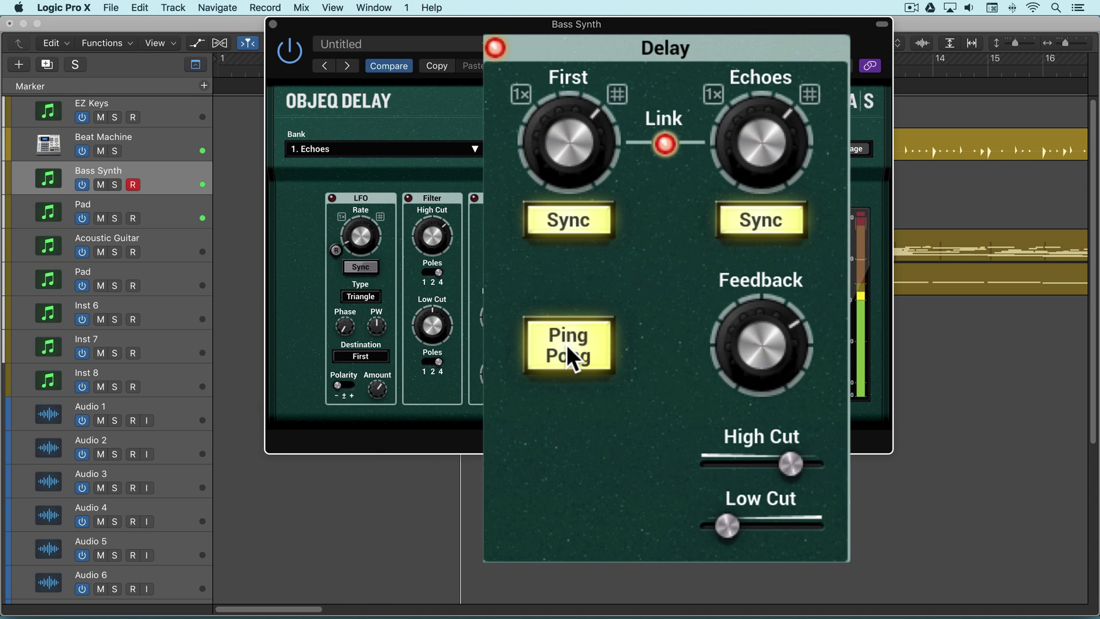
{"action": "left_click", "coordinate": [663, 144]}
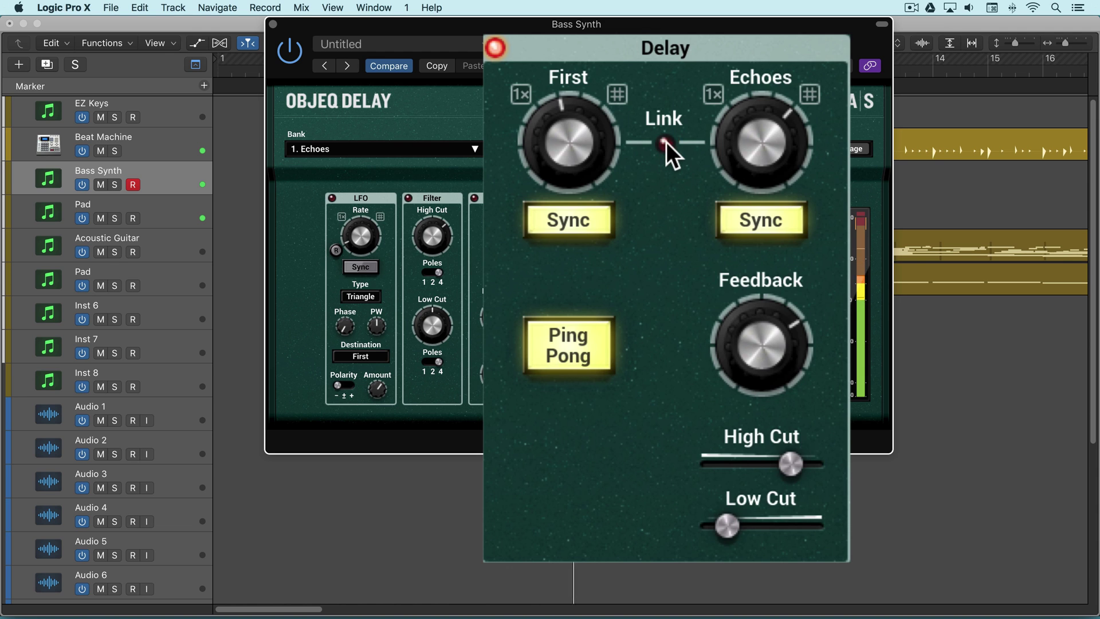
{"action": "left_click", "coordinate": [567, 145]}
{"action": "left_click_drag", "start_coordinate": [566, 144], "coordinate": [563, 145]}
{"action": "left_click", "coordinate": [563, 146]}
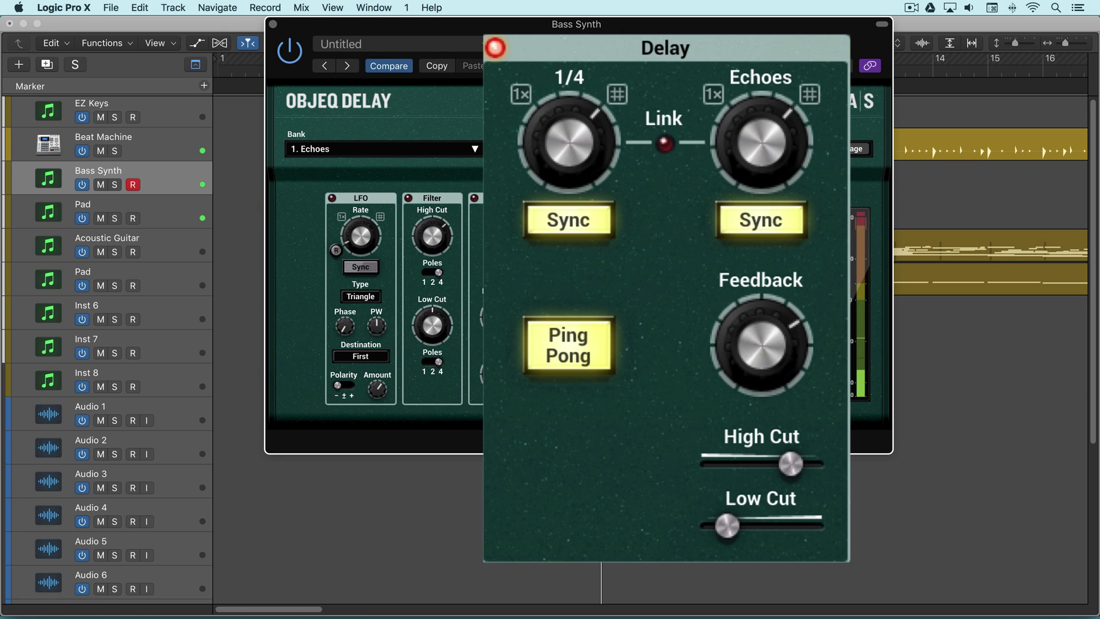
Set Echoes to an eighth note, feedback to -5.9 dB, and high cut to 4.08 kHz.
{"action": "left_click_drag", "start_coordinate": [770, 131], "coordinate": [770, 131]}
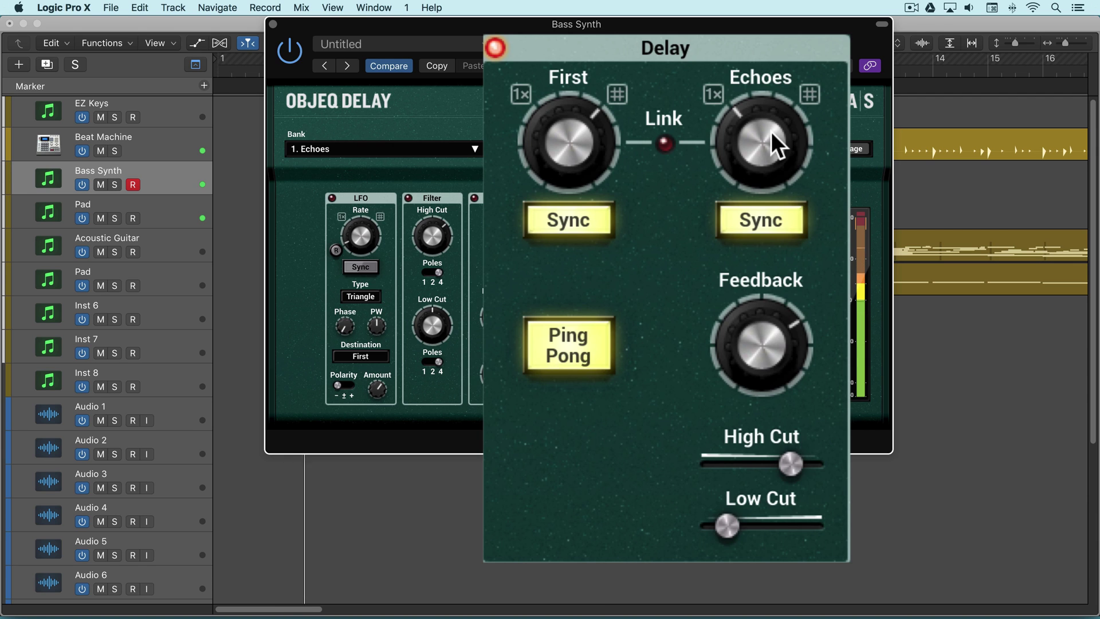
{"action": "left_click_drag", "start_coordinate": [732, 384], "coordinate": [750, 372]}
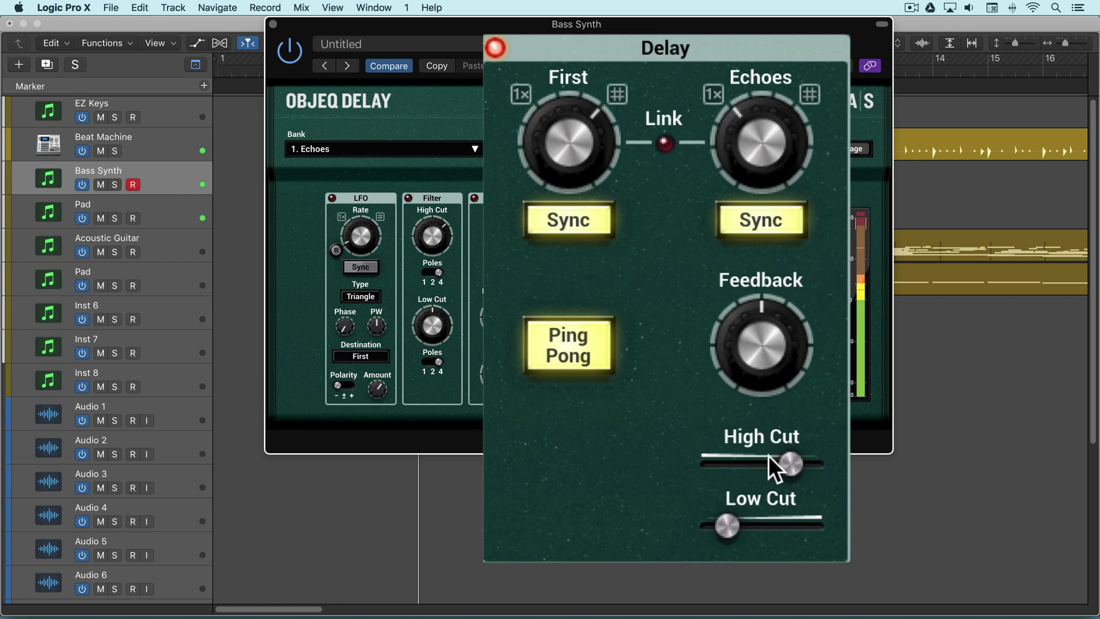
{"action": "left_click_drag", "start_coordinate": [792, 466], "coordinate": [791, 467]}
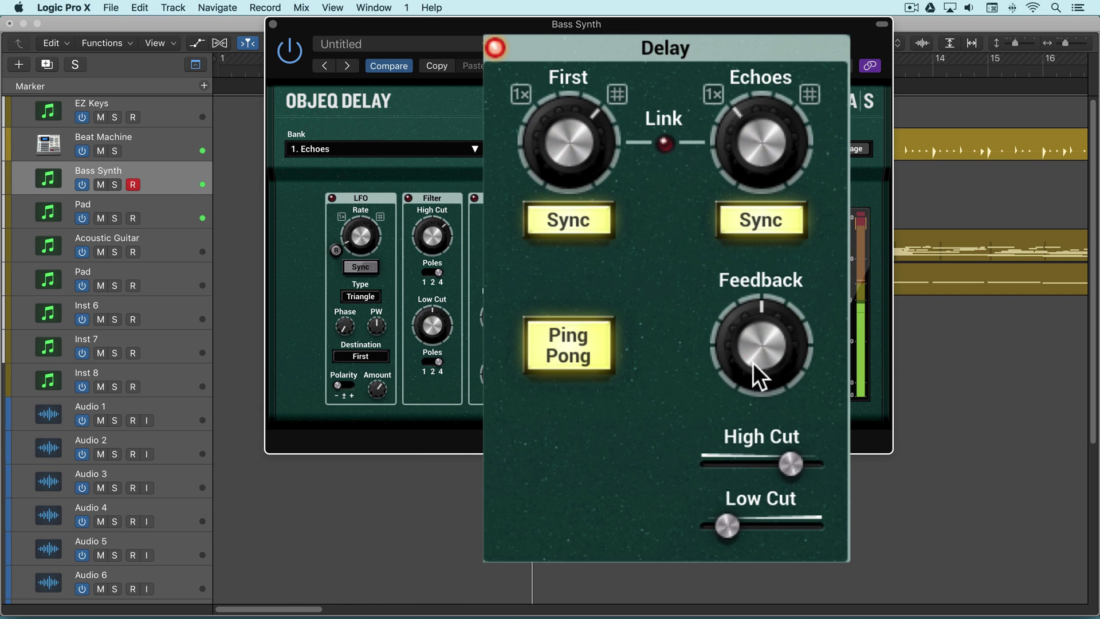
Turn off First's tempo sync, zero its delay time, disable ping-pong, and raise feedback.
{"action": "left_click", "coordinate": [571, 220]}
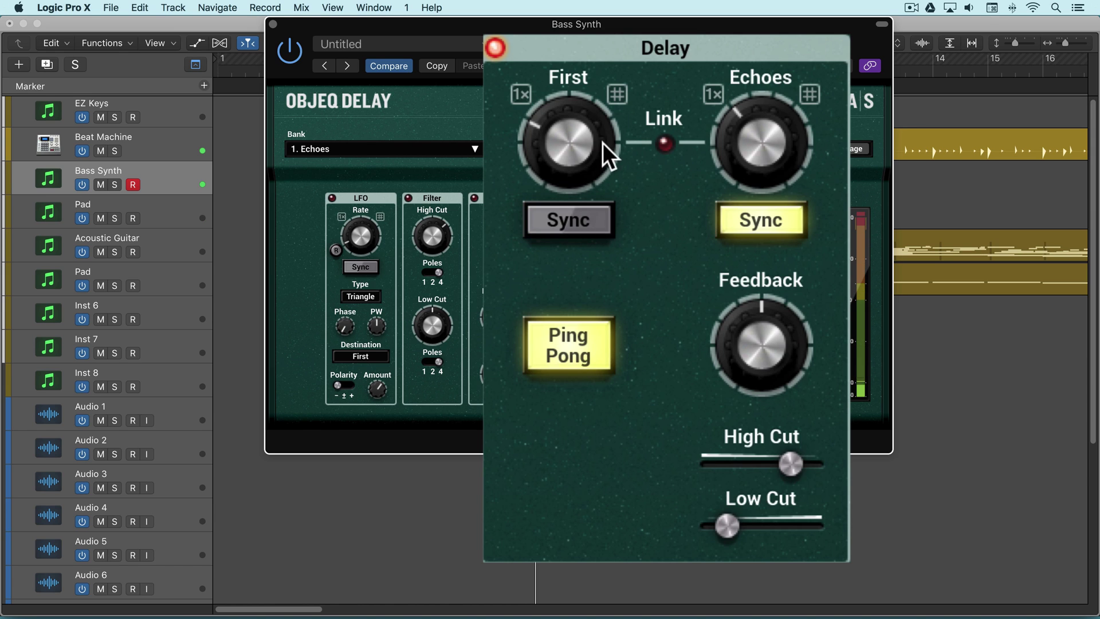
{"action": "left_click_drag", "start_coordinate": [585, 122], "coordinate": [567, 147]}
{"action": "left_click", "coordinate": [585, 347]}
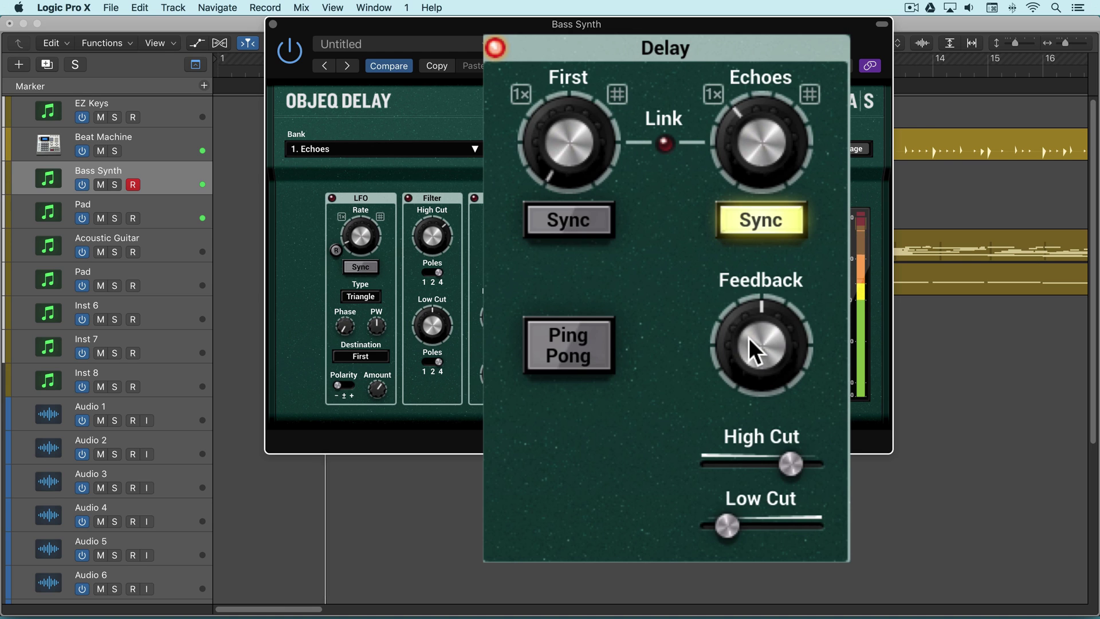
{"action": "left_click_drag", "start_coordinate": [748, 337], "coordinate": [749, 318]}
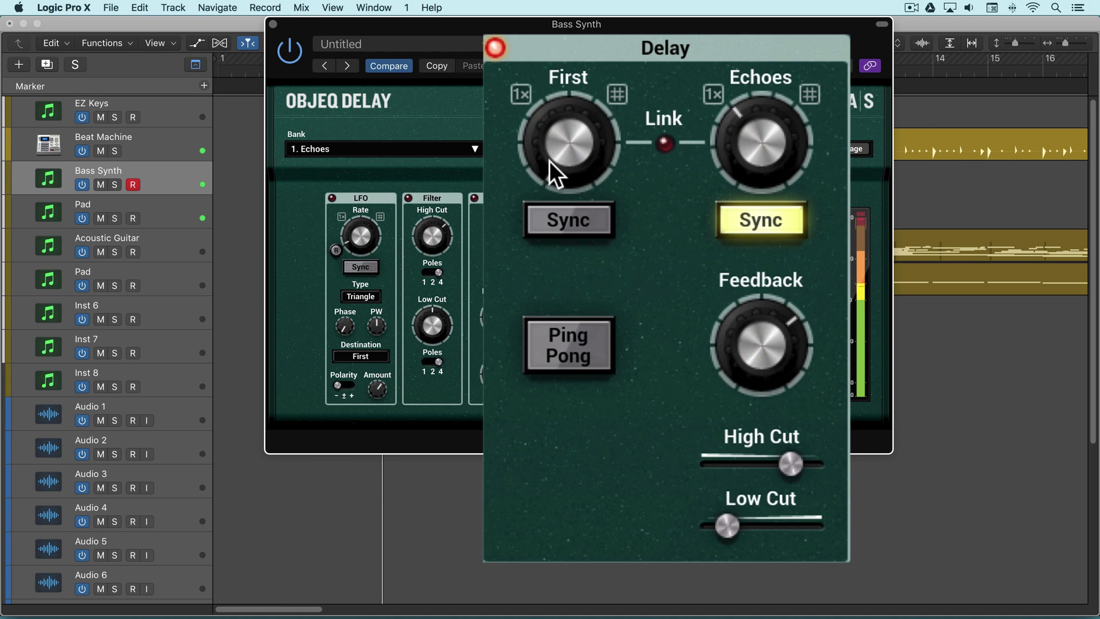
Fine-tune the First time and feedback, auditioning ping-pong before switching it off.
{"action": "left_click_drag", "start_coordinate": [549, 161], "coordinate": [571, 164]}
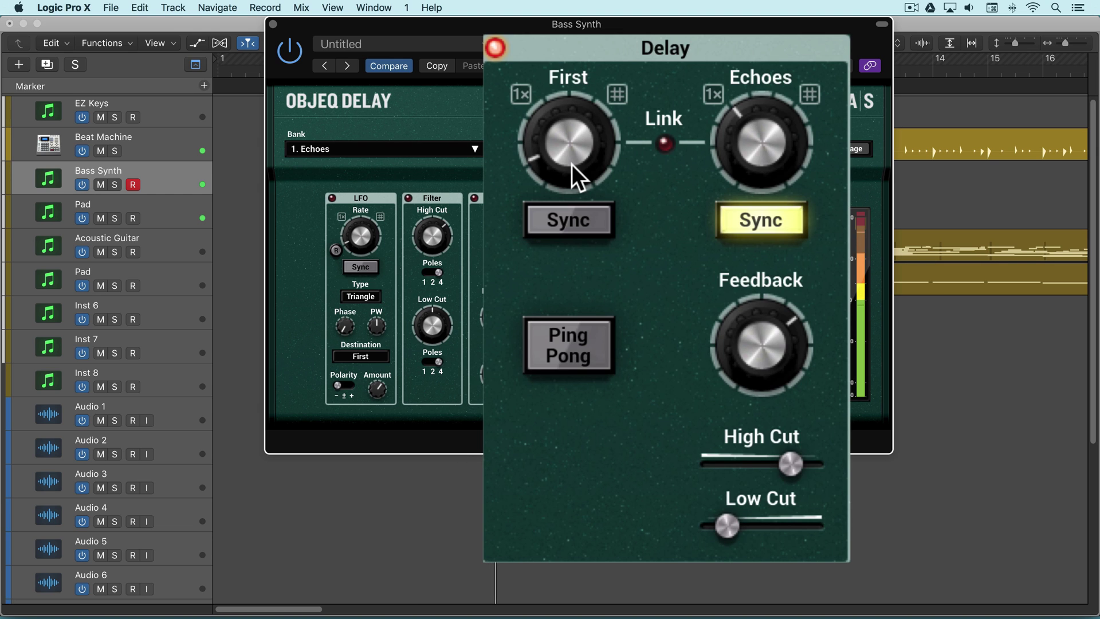
{"action": "left_click", "coordinate": [568, 162]}
{"action": "left_click_drag", "start_coordinate": [753, 351], "coordinate": [753, 356]}
{"action": "left_click", "coordinate": [577, 340]}
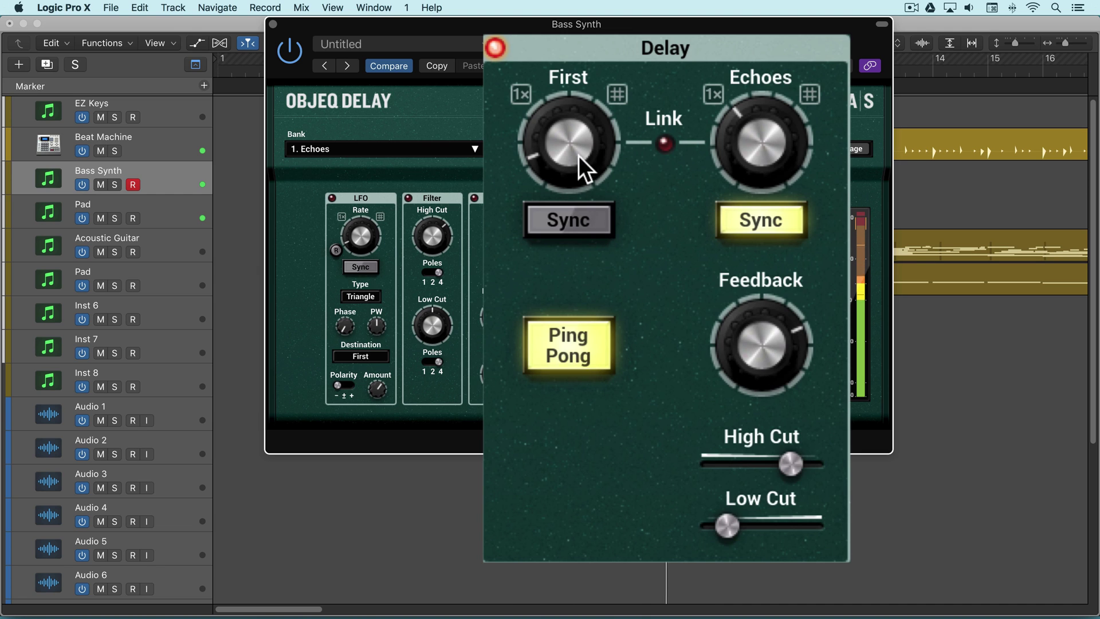
{"action": "left_click_drag", "start_coordinate": [579, 155], "coordinate": [573, 166]}
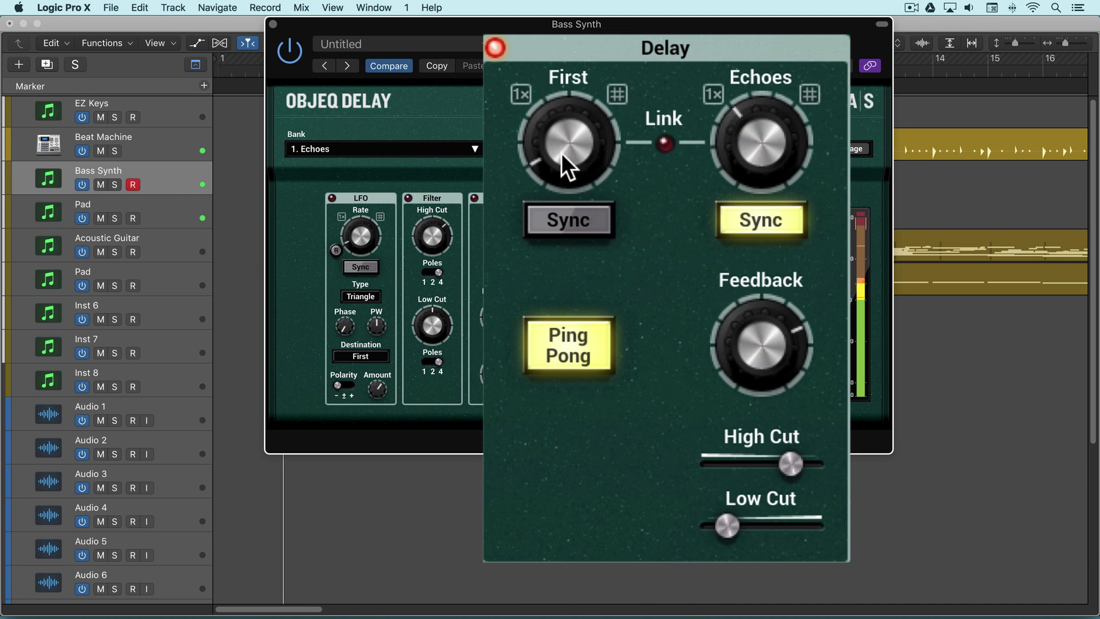
{"action": "left_click", "coordinate": [561, 341]}
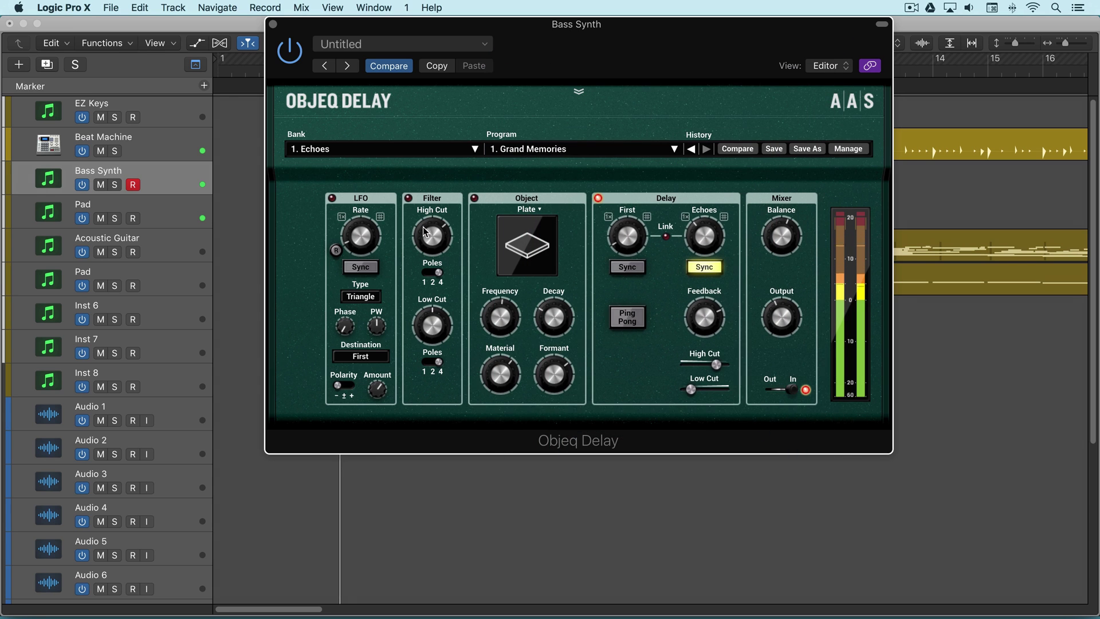
Audition the LFO, enable ping-pong, then bypass the Object and LFO sections.
{"action": "left_click", "coordinate": [332, 198]}
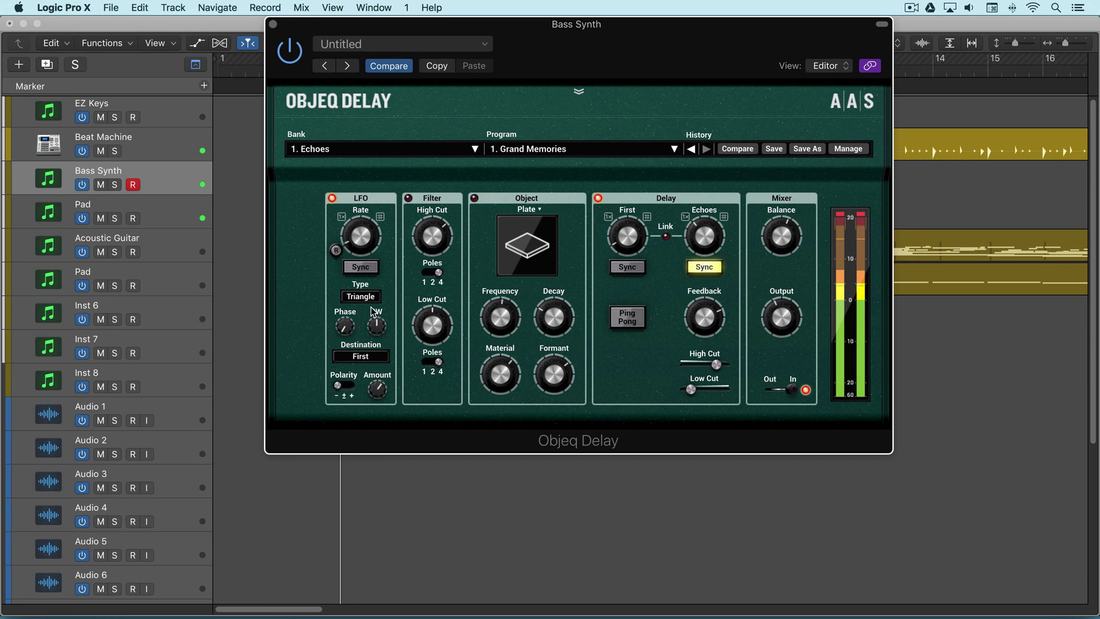
{"action": "mouse_move", "coordinate": [360, 234]}
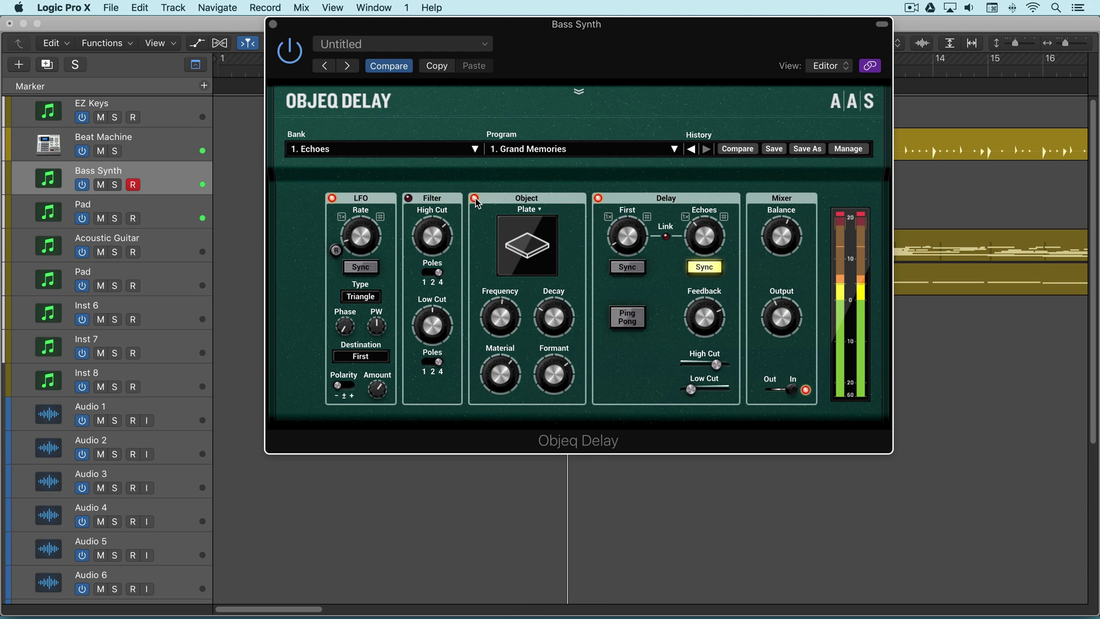
{"action": "mouse_move", "coordinate": [497, 319]}
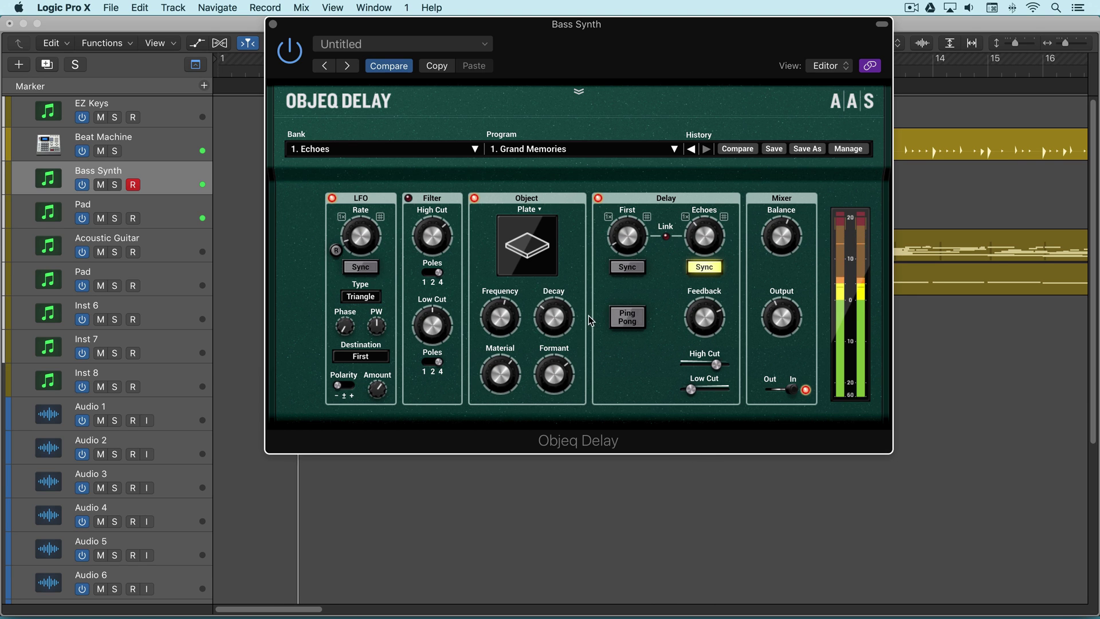
{"action": "left_click", "coordinate": [629, 320]}
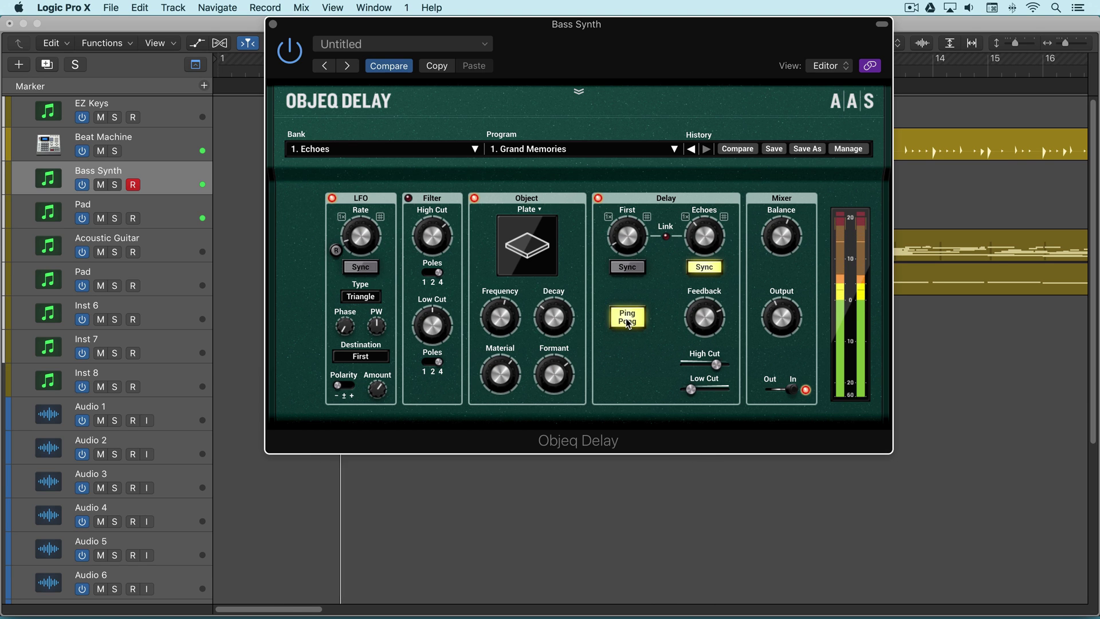
{"action": "left_click", "coordinate": [475, 198]}
{"action": "left_click", "coordinate": [332, 198]}
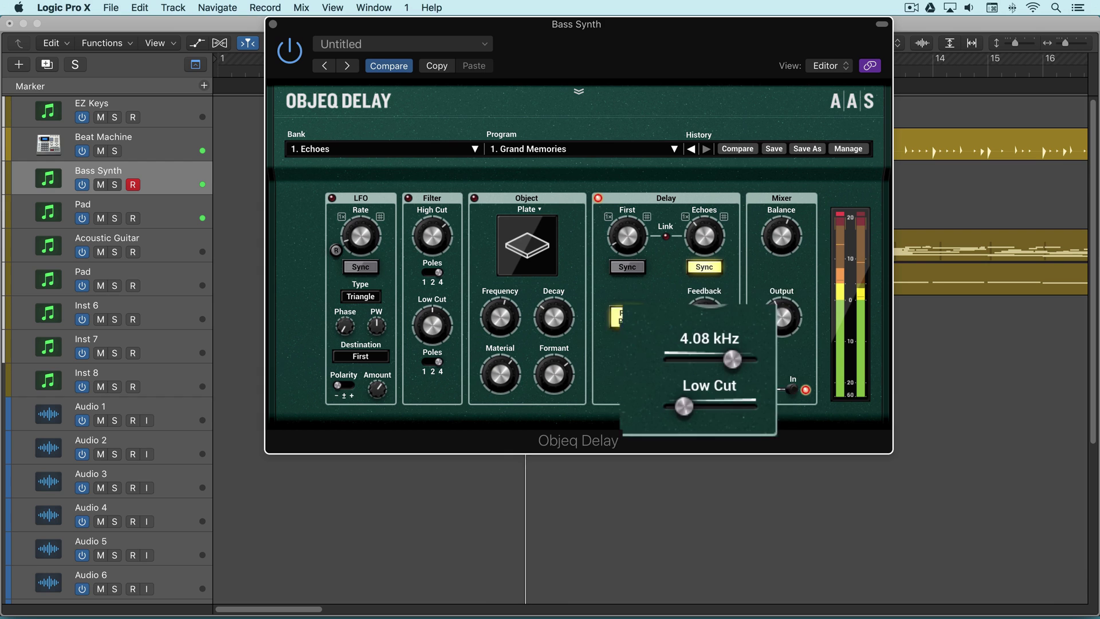
Raise the low cut to 1.18 kHz, open up the high cut, and set mix balance to D 74.
{"action": "mouse_move", "coordinate": [730, 356]}
{"action": "left_mouse_down"}
{"action": "mouse_move", "coordinate": [704, 356]}
{"action": "mouse_move", "coordinate": [751, 358]}
{"action": "mouse_move", "coordinate": [695, 356]}
{"action": "mouse_move", "coordinate": [710, 356]}
{"action": "left_mouse_up"}
{"action": "left_click_drag", "start_coordinate": [674, 415], "coordinate": [713, 417]}
{"action": "left_click_drag", "start_coordinate": [710, 356], "coordinate": [756, 356]}
{"action": "left_click_drag", "start_coordinate": [724, 415], "coordinate": [724, 415]}
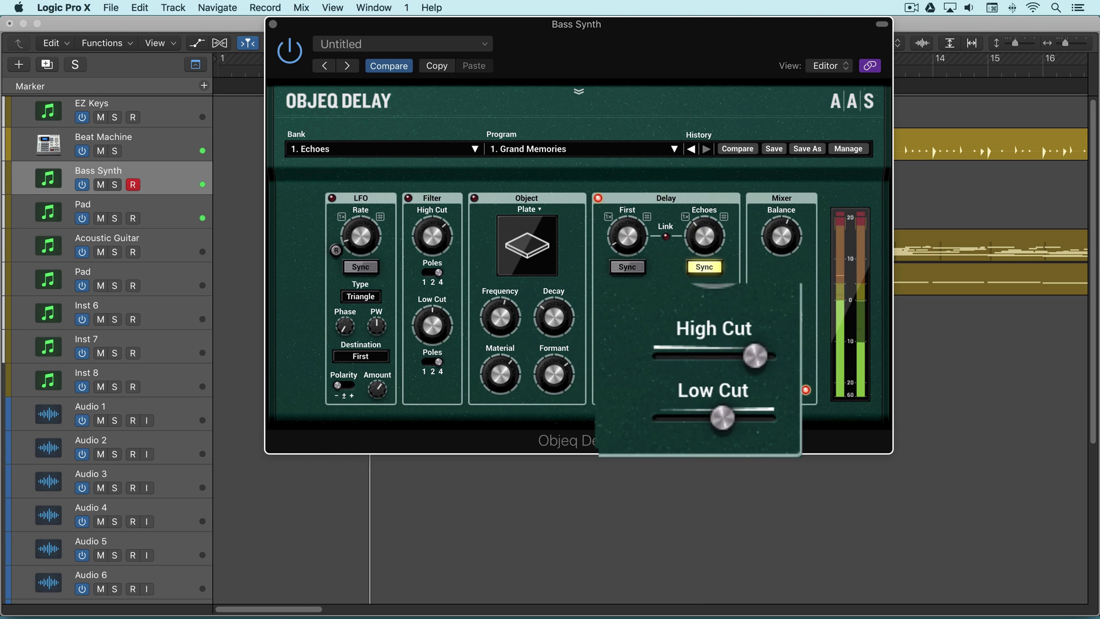
{"action": "mouse_move", "coordinate": [781, 236]}
{"action": "left_mouse_down"}
{"action": "mouse_move", "coordinate": [781, 245]}
{"action": "mouse_move", "coordinate": [777, 234]}
{"action": "left_mouse_up"}
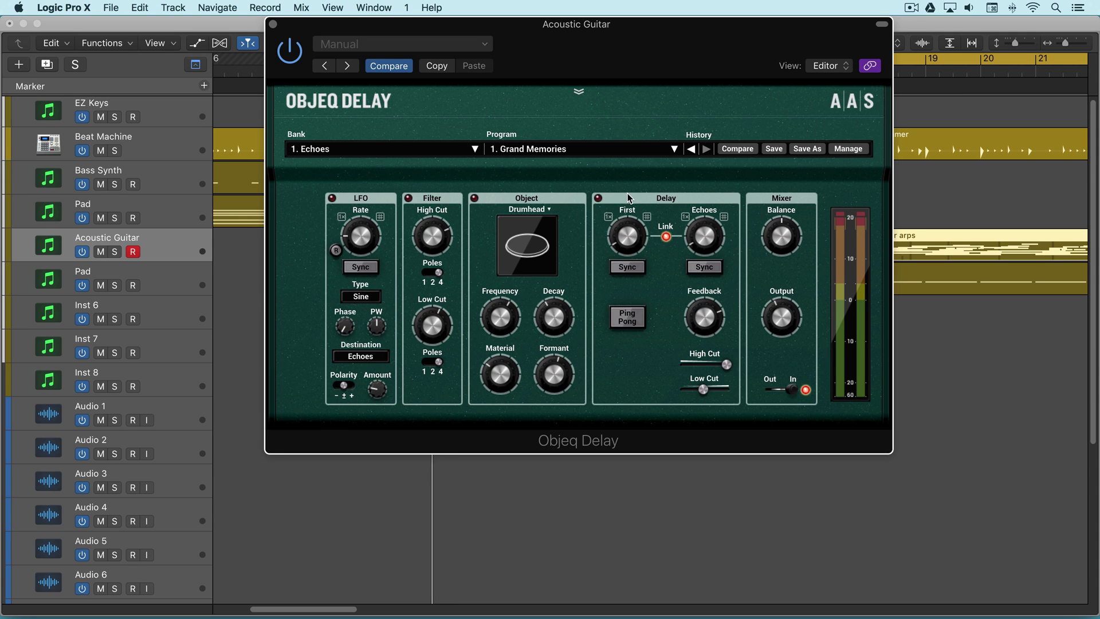
On the Acoustic Guitar's ObjEQ Delay, set the First delay time to about .005s.
{"action": "left_click", "coordinate": [627, 237]}
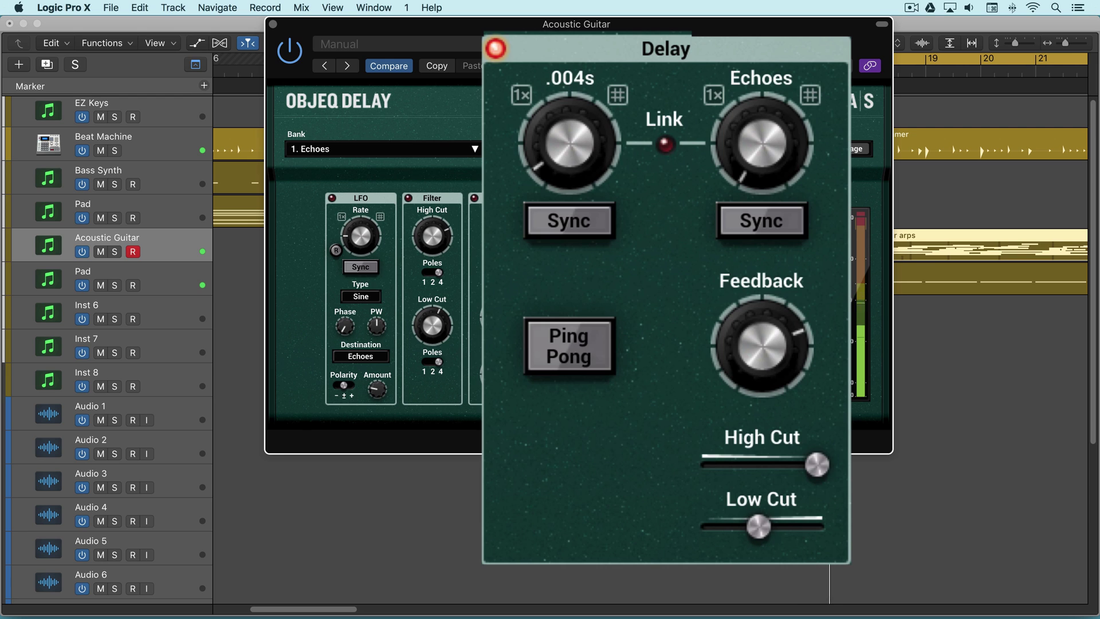
{"action": "left_click", "coordinate": [562, 156]}
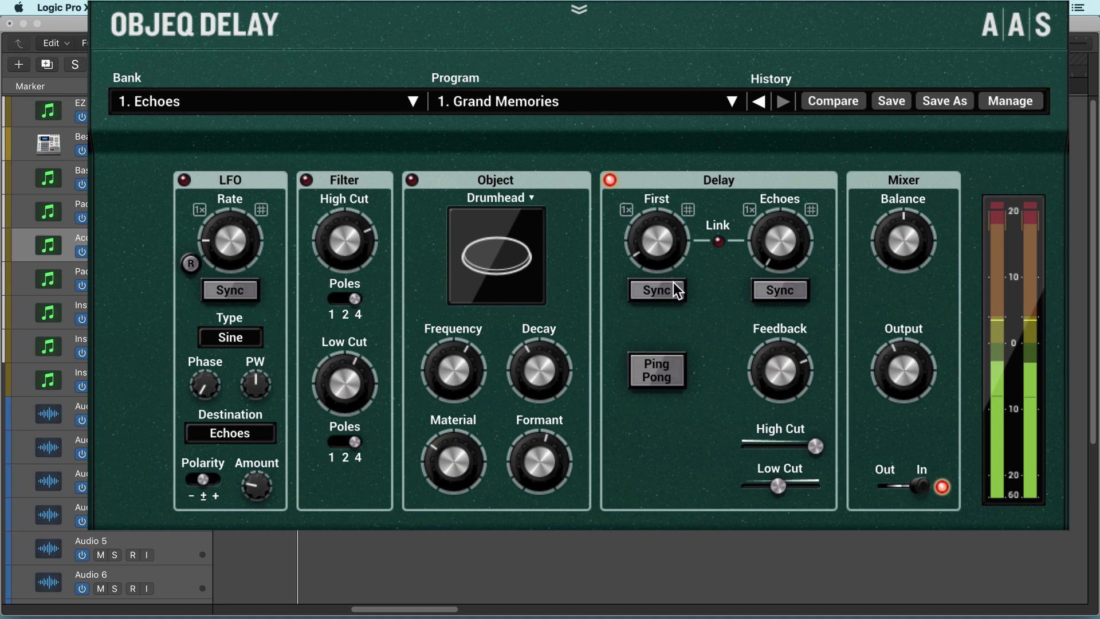
Set Echoes to .008s, switch on LFO modulation, and enable ping-pong.
{"action": "left_click", "coordinate": [767, 250]}
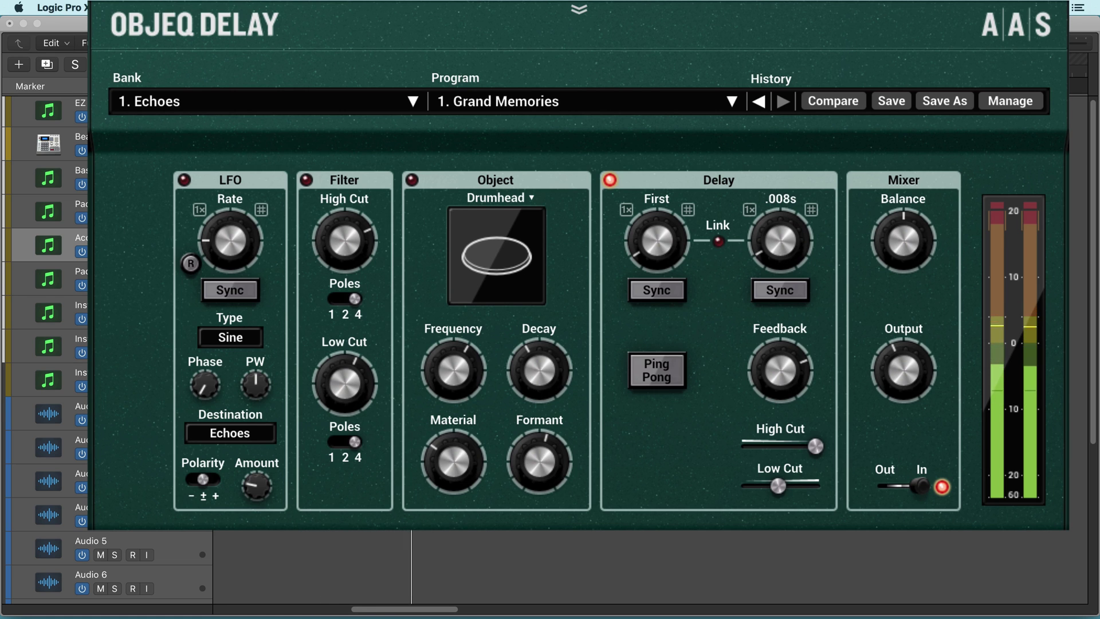
{"action": "left_click_drag", "start_coordinate": [766, 250], "coordinate": [780, 256]}
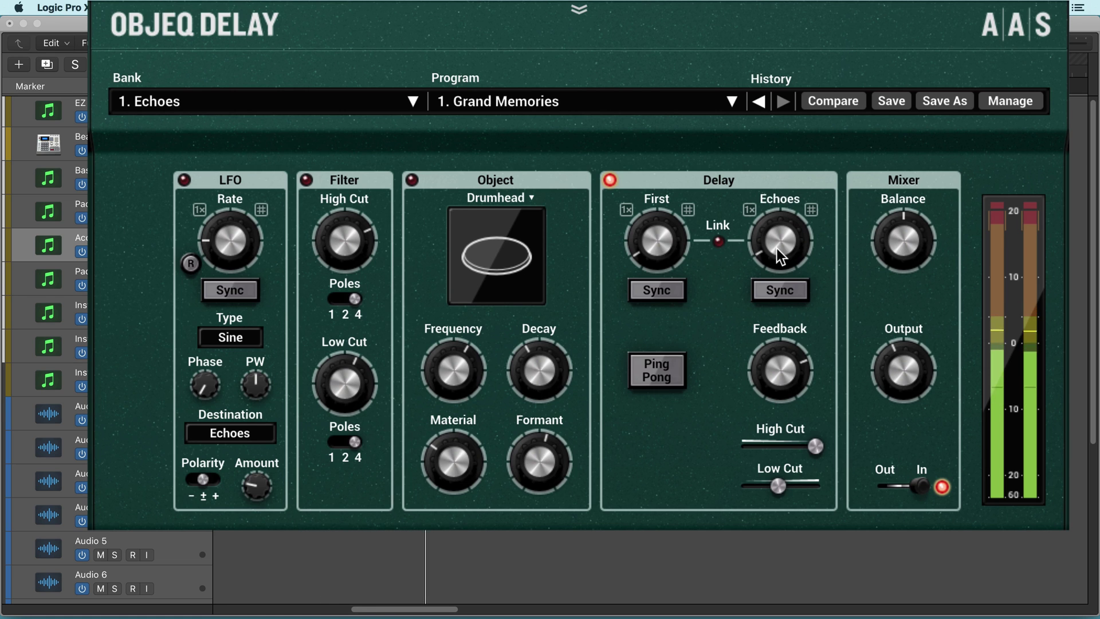
{"action": "left_click", "coordinate": [184, 179]}
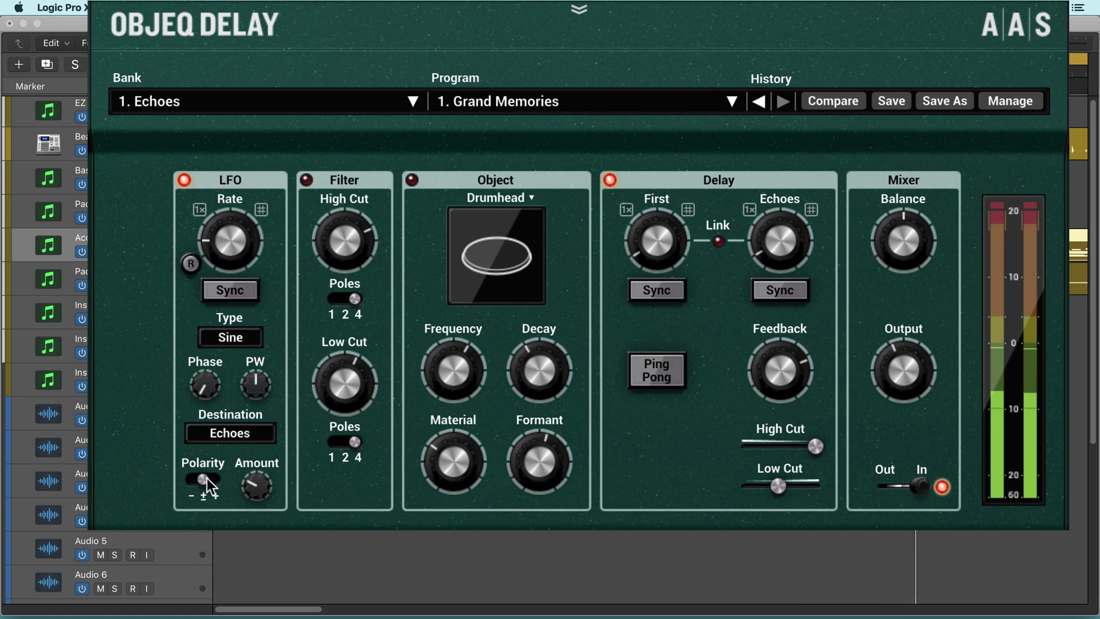
{"action": "left_click", "coordinate": [793, 238]}
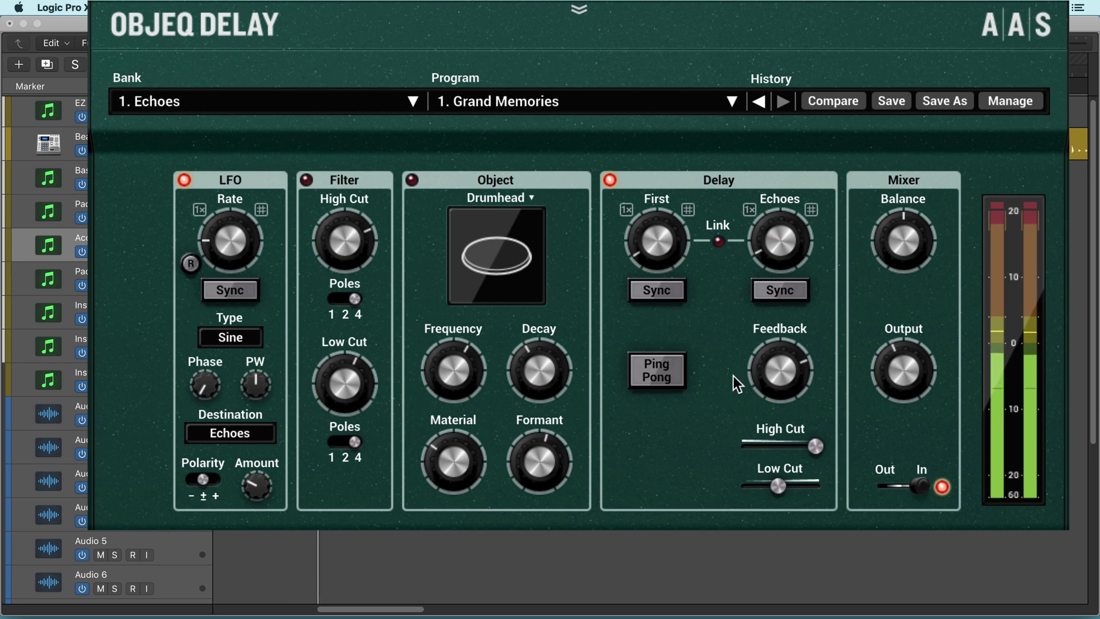
{"action": "left_click", "coordinate": [661, 369]}
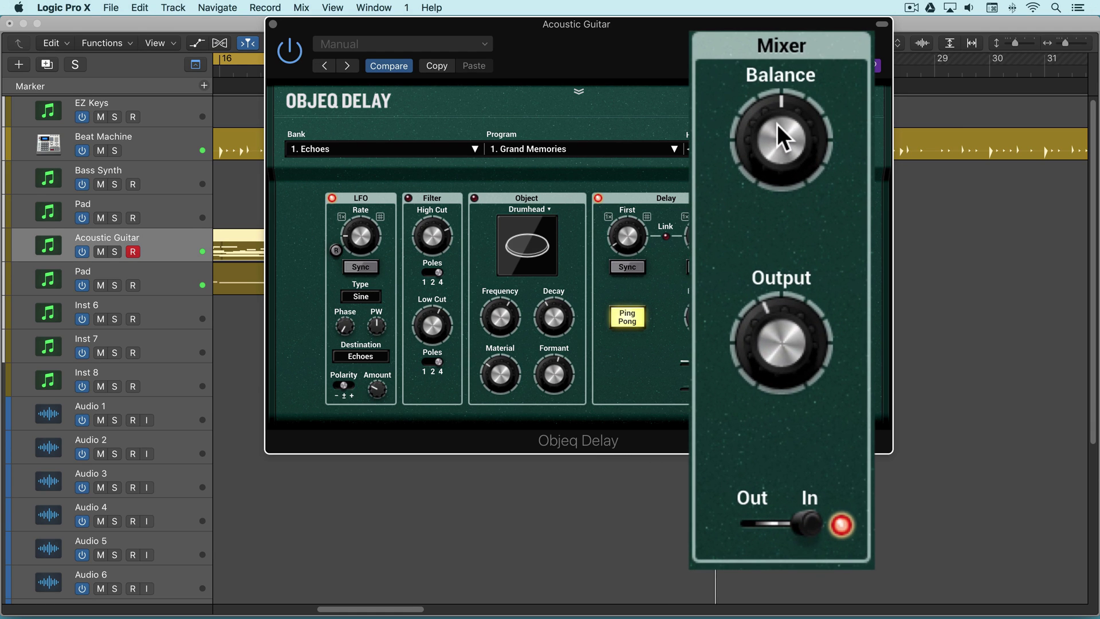
Turn the Acoustic Guitar delay's mix balance clockwise to W 88.
{"action": "mouse_move", "coordinate": [777, 125]}
{"action": "left_mouse_down"}
{"action": "mouse_move", "coordinate": [777, 112]}
{"action": "mouse_move", "coordinate": [775, 135]}
{"action": "left_mouse_up"}
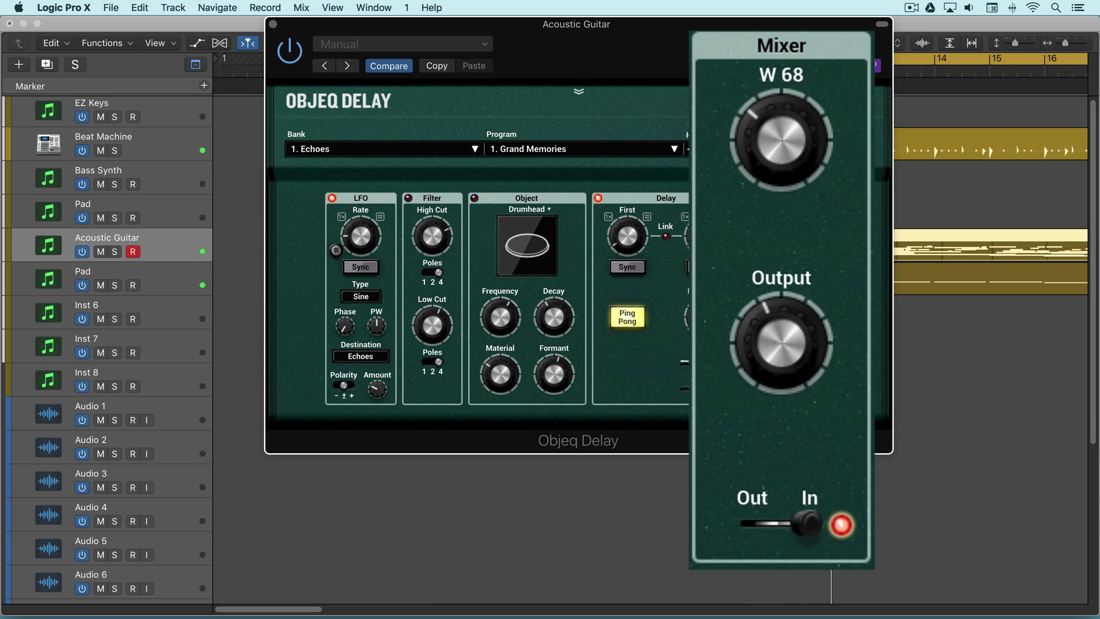
{"action": "left_click_drag", "start_coordinate": [781, 146], "coordinate": [780, 137]}
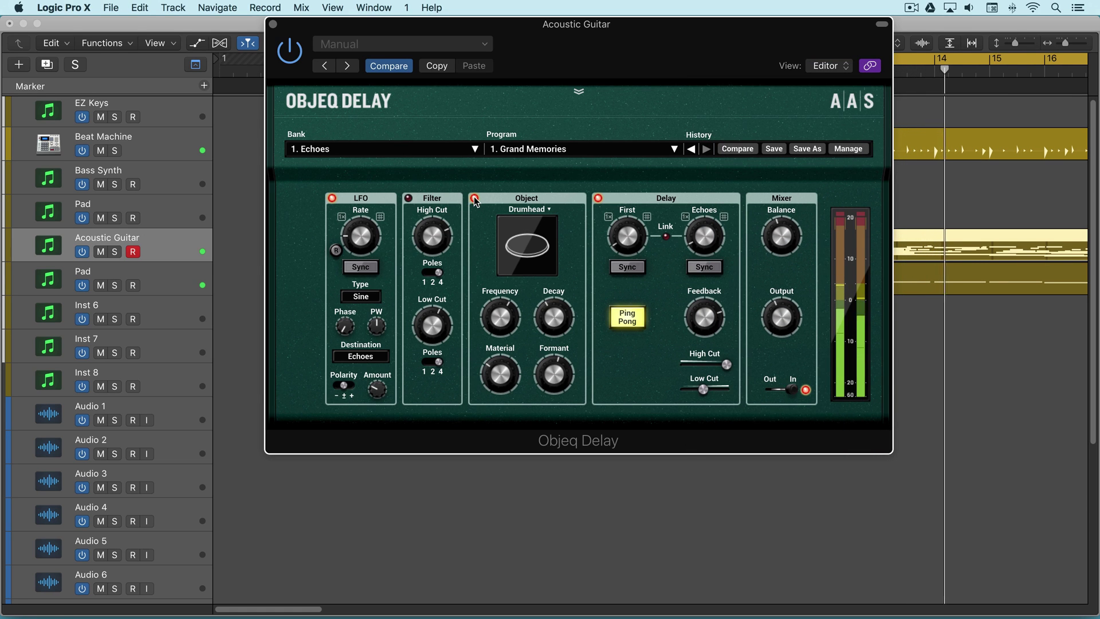
Lower the Acoustic Guitar delay's Object frequency to 255 Hz and material to 41.5%, then bypass Object.
{"action": "left_click_drag", "start_coordinate": [500, 317], "coordinate": [499, 312]}
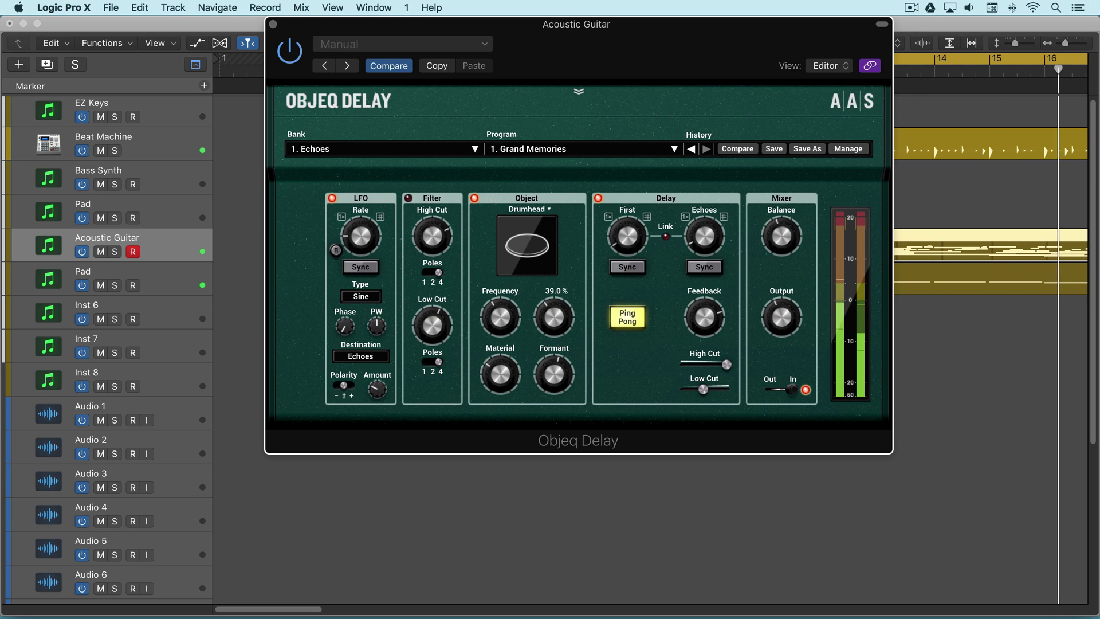
{"action": "left_click_drag", "start_coordinate": [500, 374], "coordinate": [500, 372]}
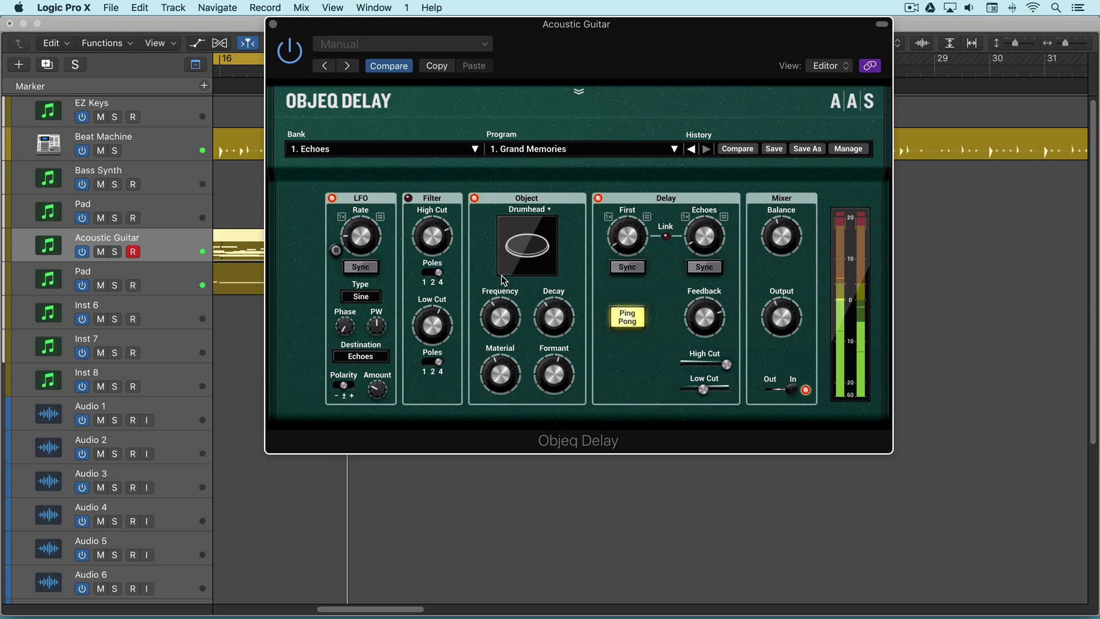
{"action": "left_click", "coordinate": [474, 199]}
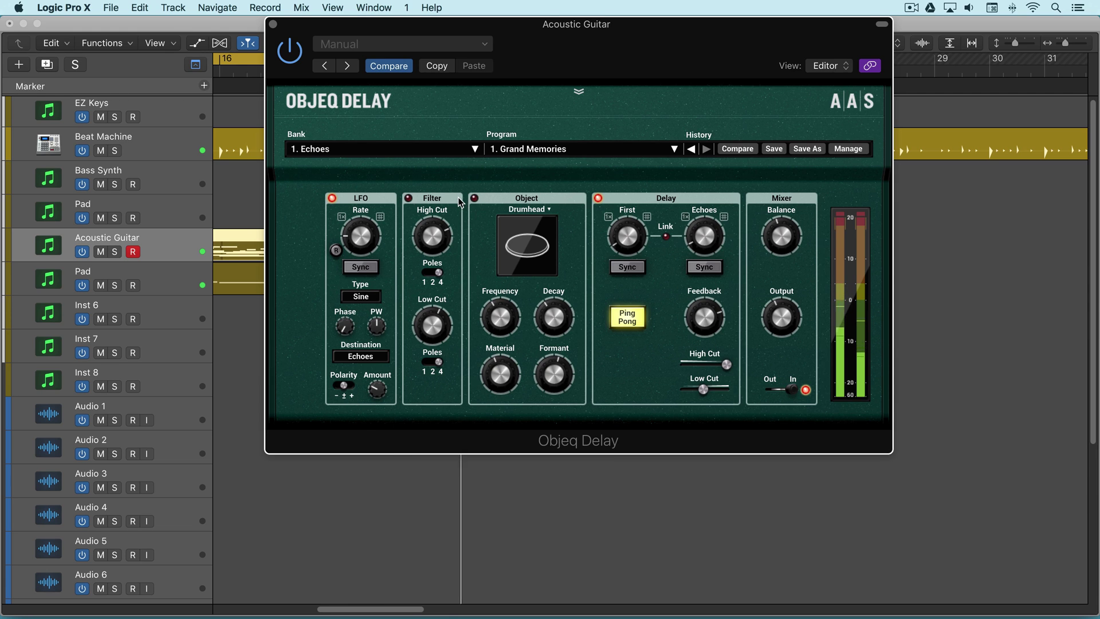